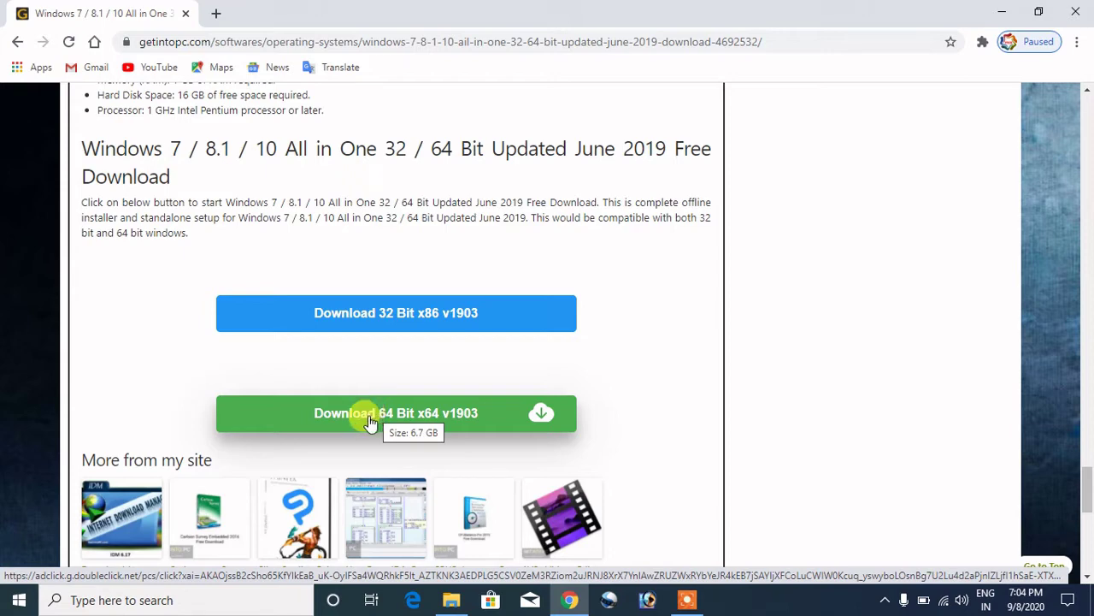
Start downloading the Windows All in One 64 Bit x64 v1903 ISO and pause the download
{"action": "left_click", "coordinate": [370, 419]}
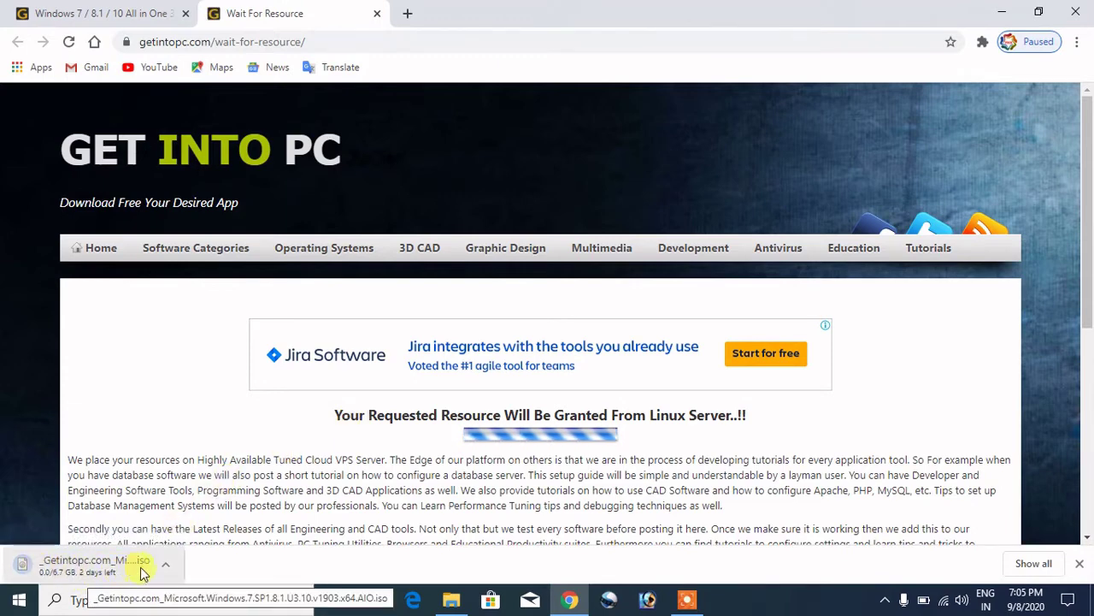
{"action": "left_click", "coordinate": [167, 566]}
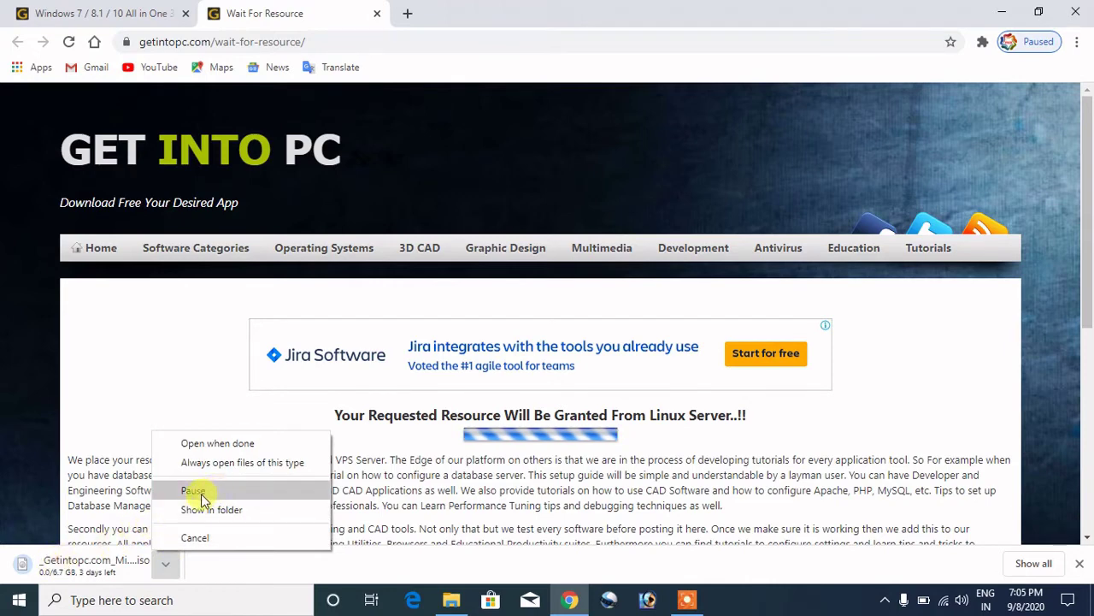
{"action": "left_click", "coordinate": [202, 494]}
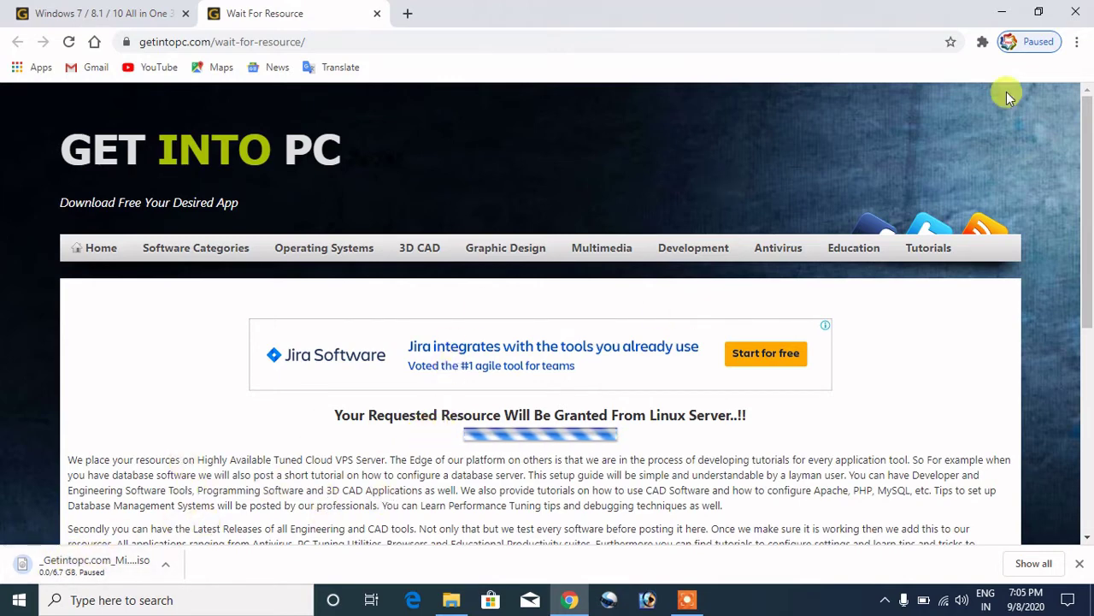
Exit Chrome despite the unfinished ISO download
{"action": "left_click", "coordinate": [1075, 12]}
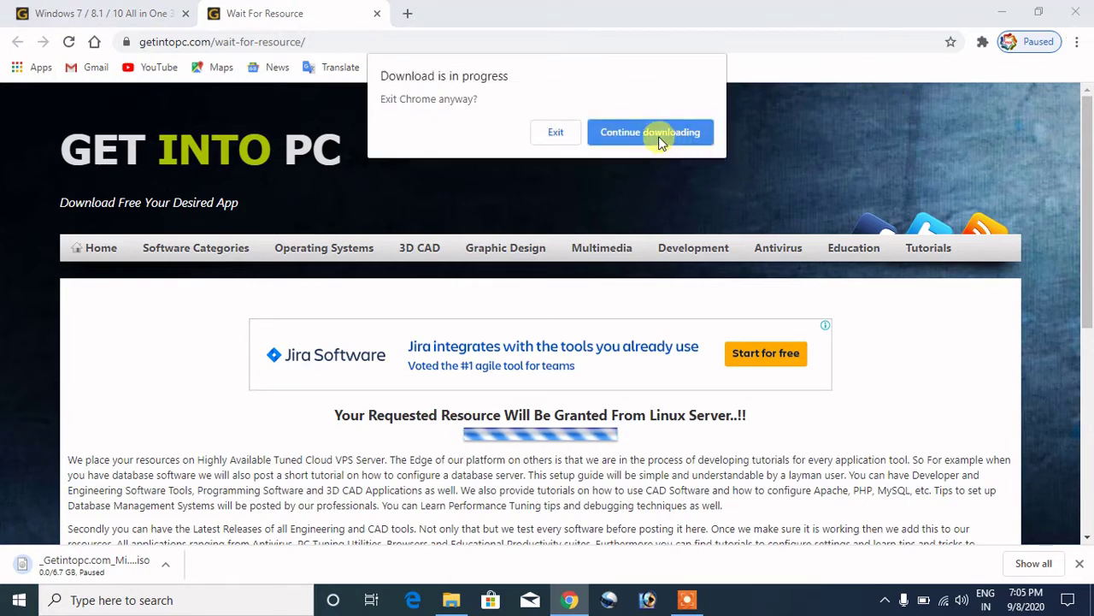
{"action": "left_click", "coordinate": [554, 132]}
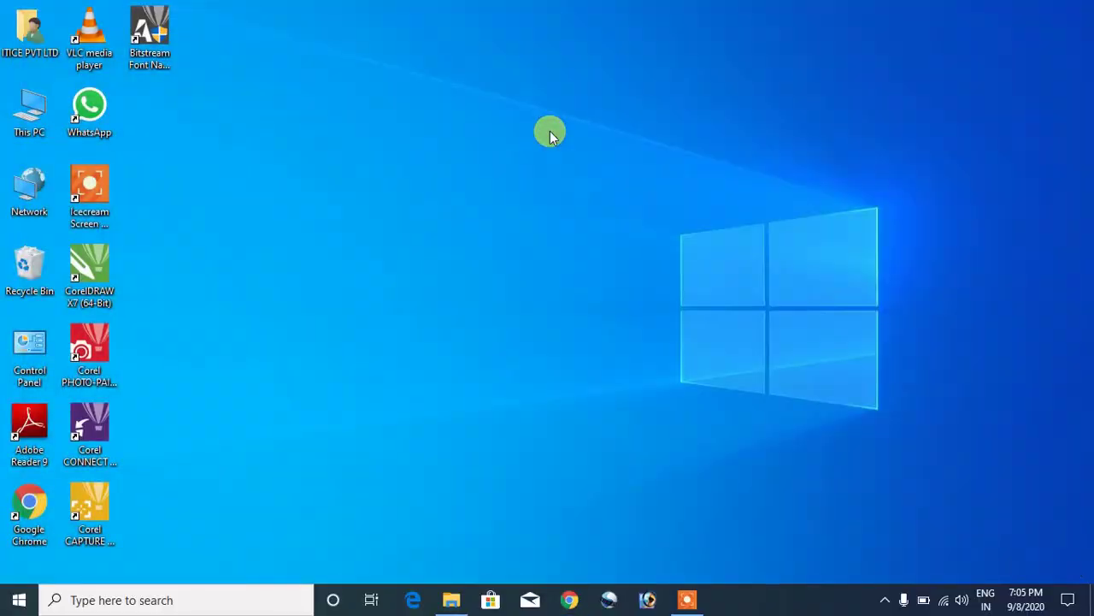
Switch to File Explorer to view the Windows ISO in the win 7 8 10 folder, and minimize the window
{"action": "left_click", "coordinate": [453, 602]}
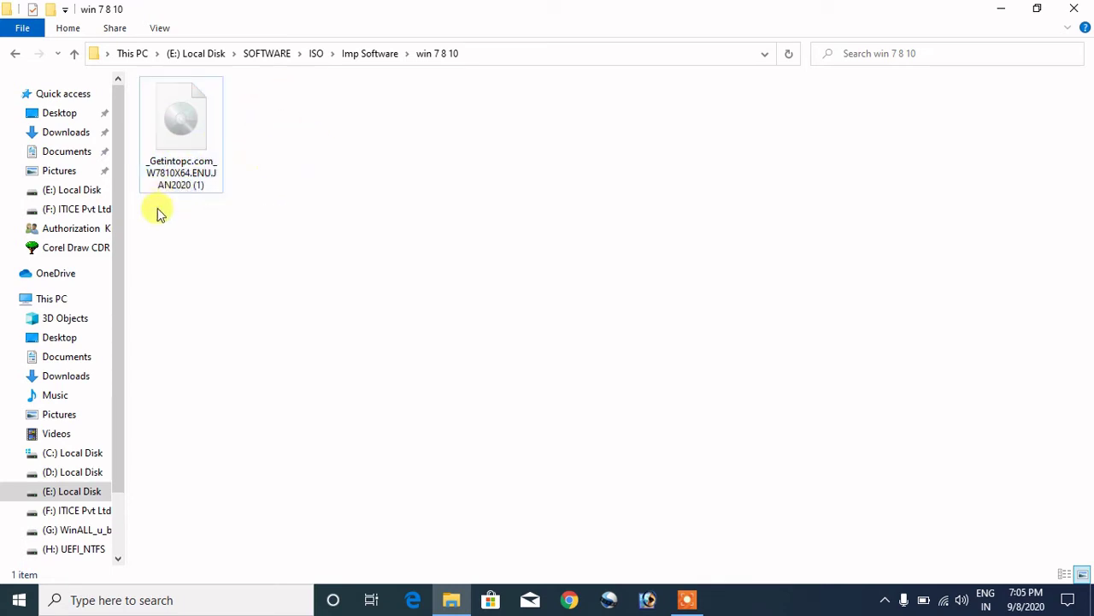
{"action": "right_click", "coordinate": [370, 112]}
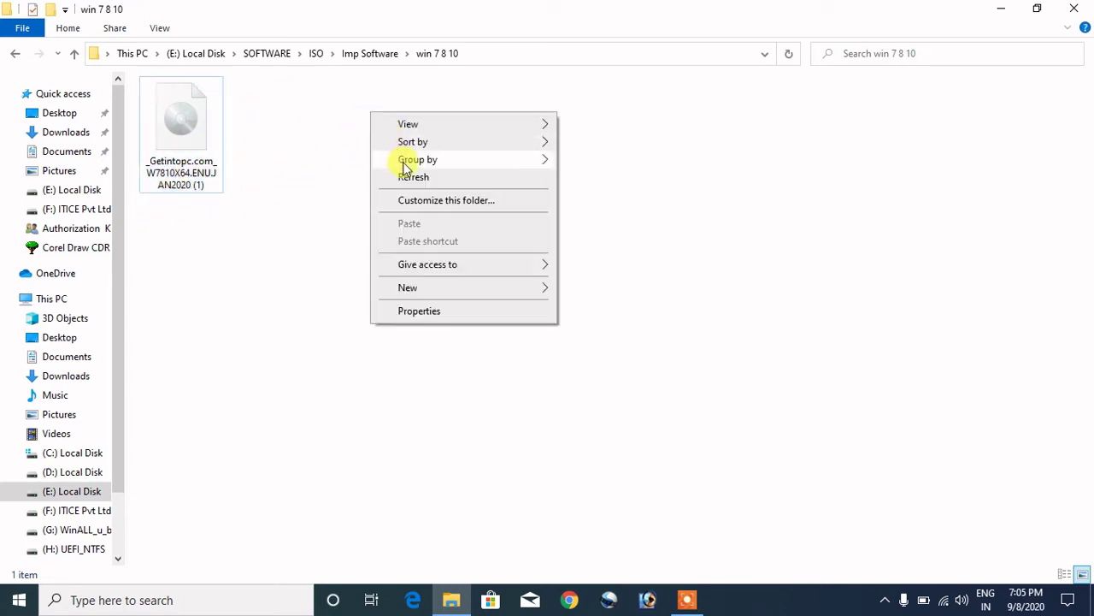
{"action": "left_click", "coordinate": [403, 177]}
{"action": "right_click", "coordinate": [309, 122]}
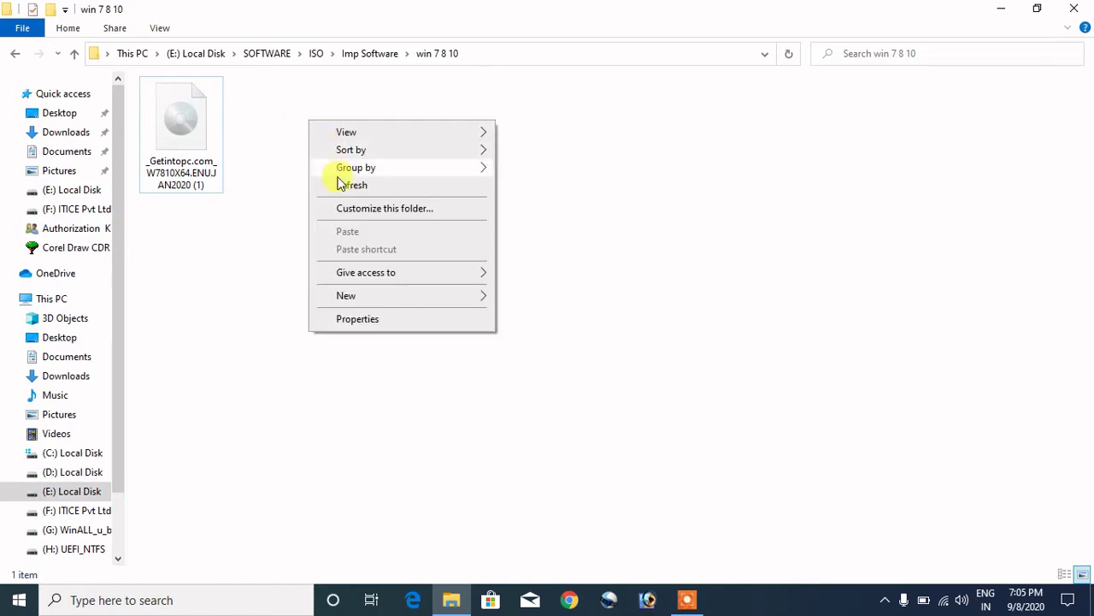
{"action": "left_click", "coordinate": [342, 185]}
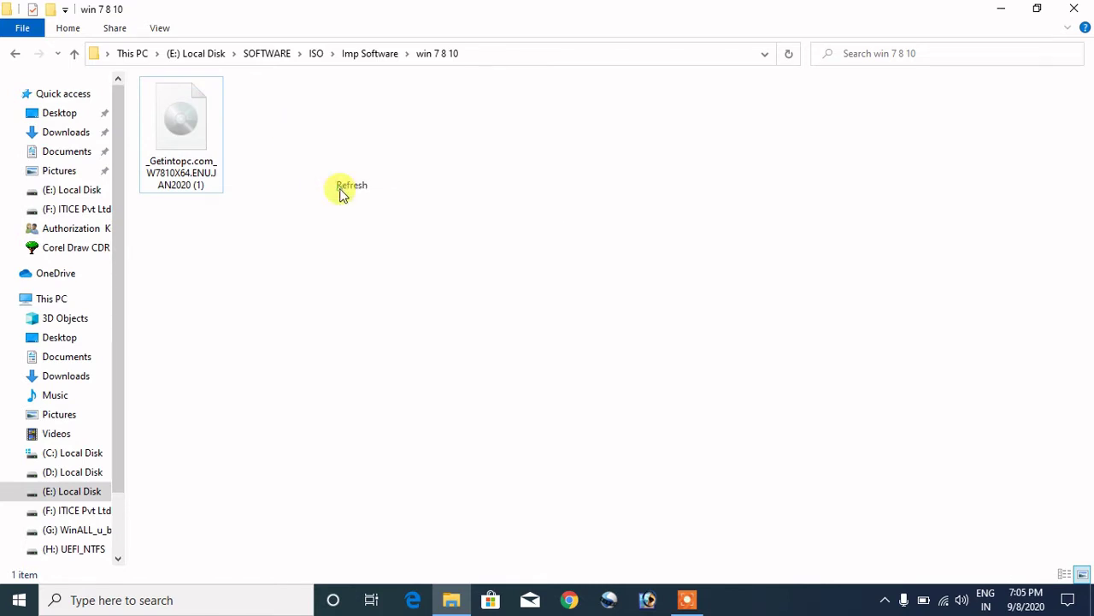
{"action": "left_click", "coordinate": [1007, 15]}
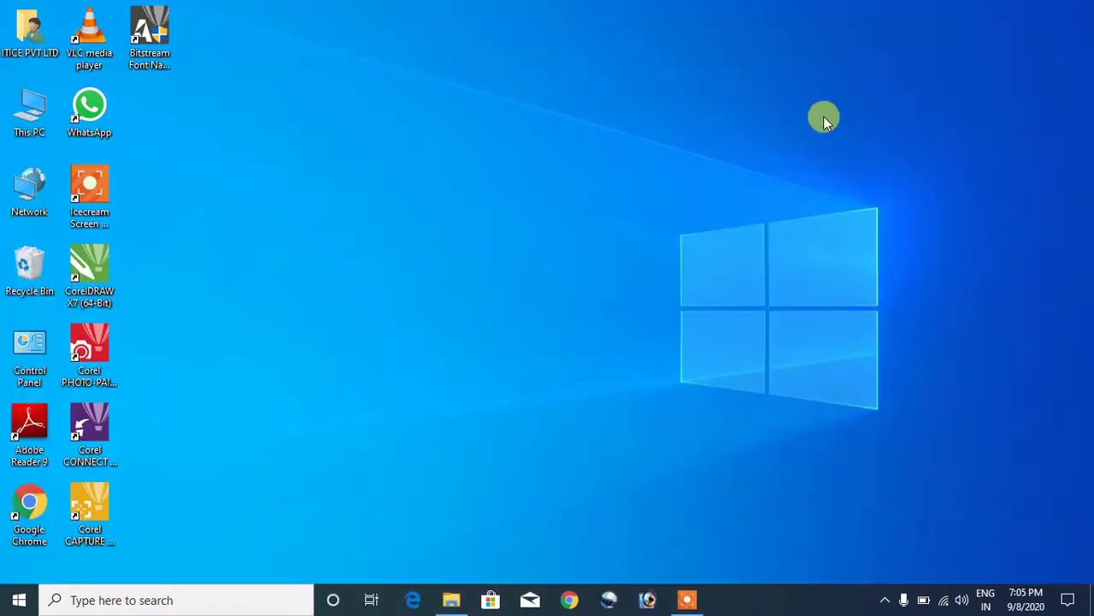
{"action": "right_click", "coordinate": [439, 91]}
{"action": "left_click", "coordinate": [460, 137]}
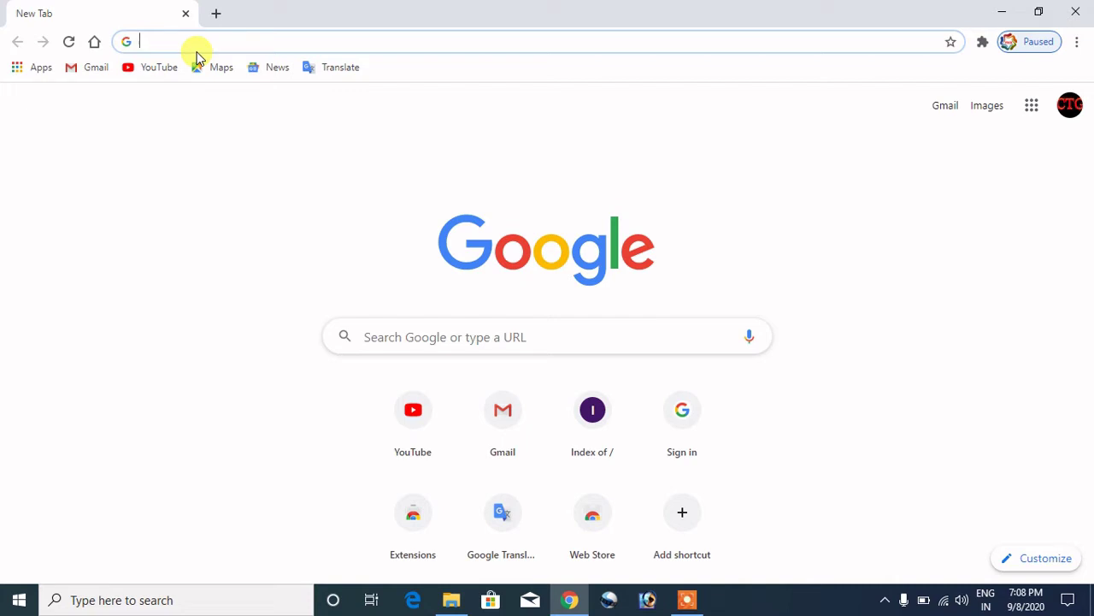
Search Google for rufus and open the Rufus 3.11 download result on Uptodown
{"action": "type", "text": "rufus"}
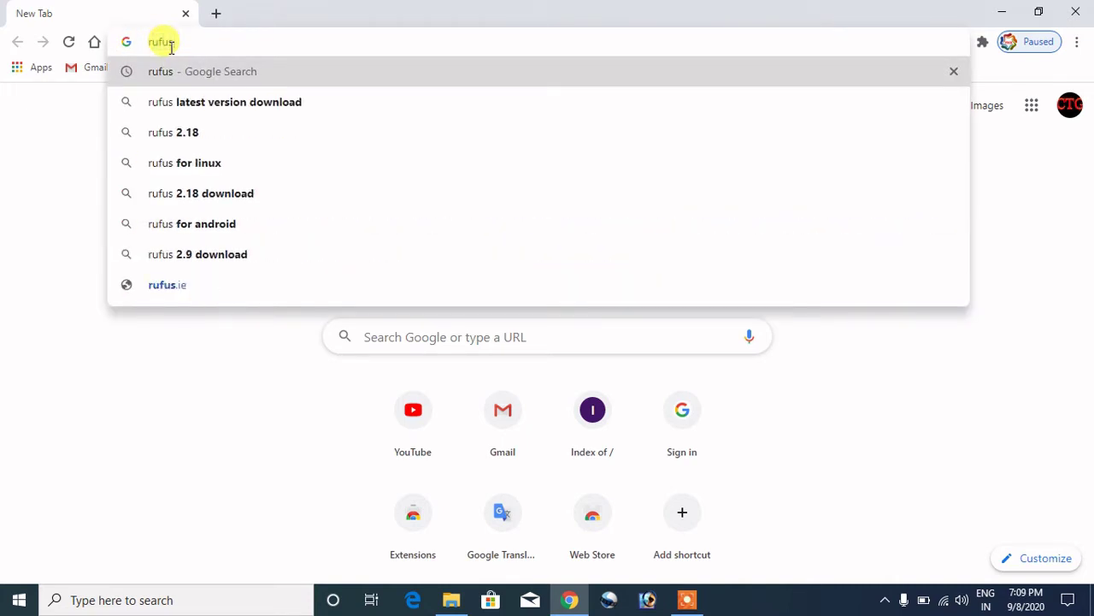
{"action": "key", "text": "Return"}
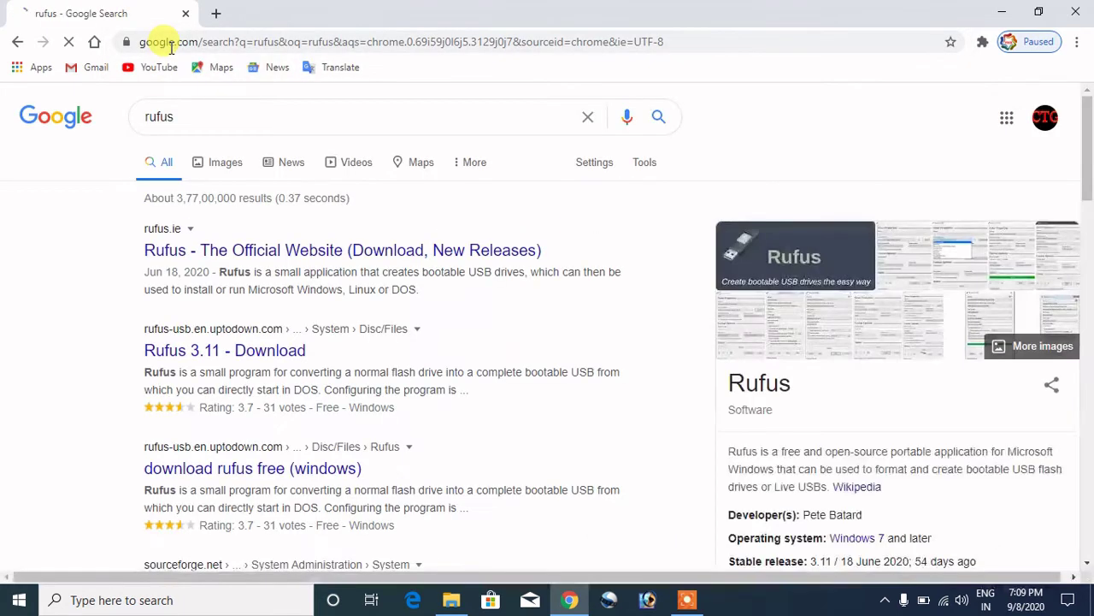
{"action": "left_click", "coordinate": [202, 352]}
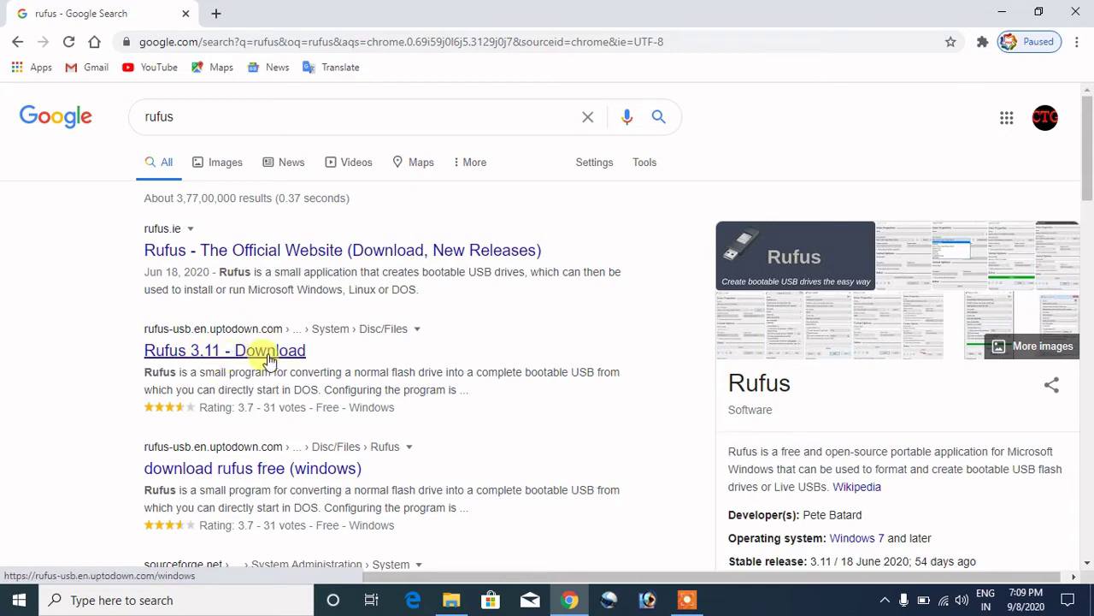
{"action": "left_click", "coordinate": [228, 354]}
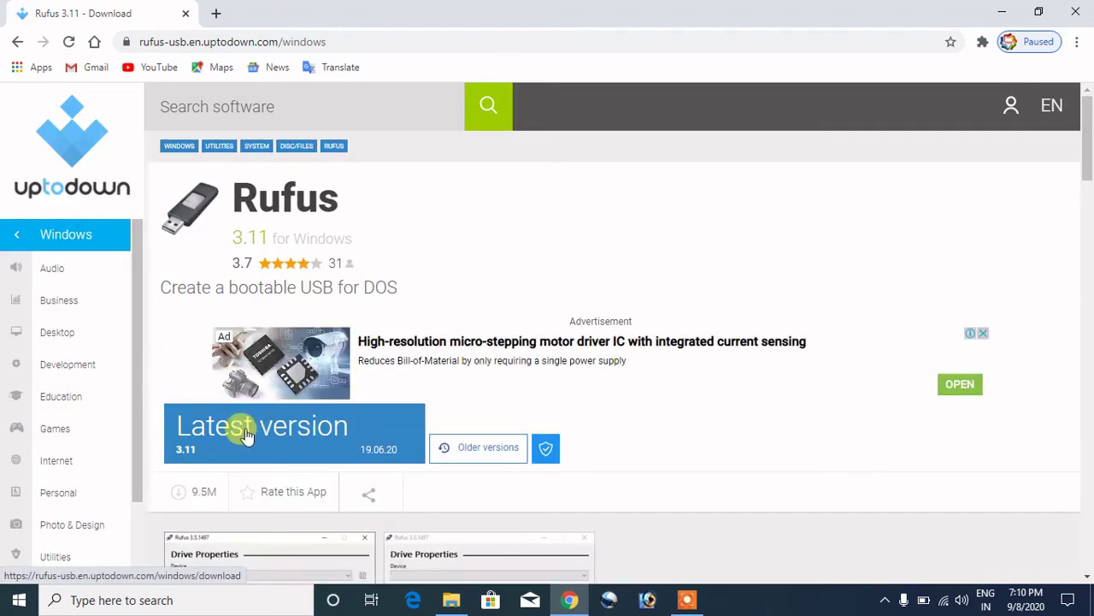
Download the latest version of Rufus, 3.11, from the Uptodown page
{"action": "scroll", "coordinate": [268, 438], "scroll_direction": "down", "scroll_amount": 2}
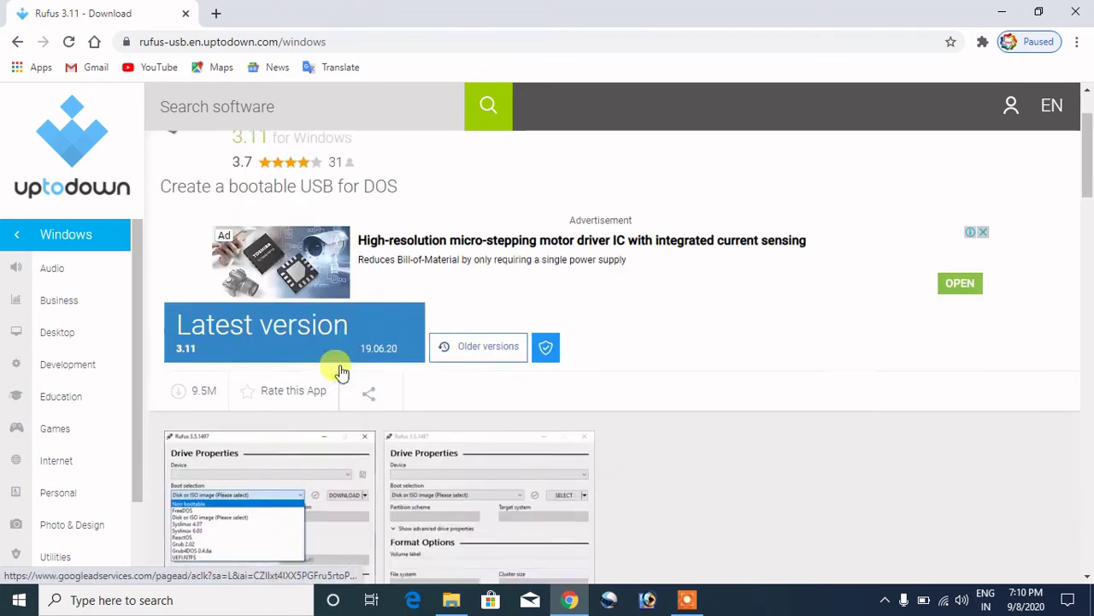
{"action": "left_click", "coordinate": [292, 282]}
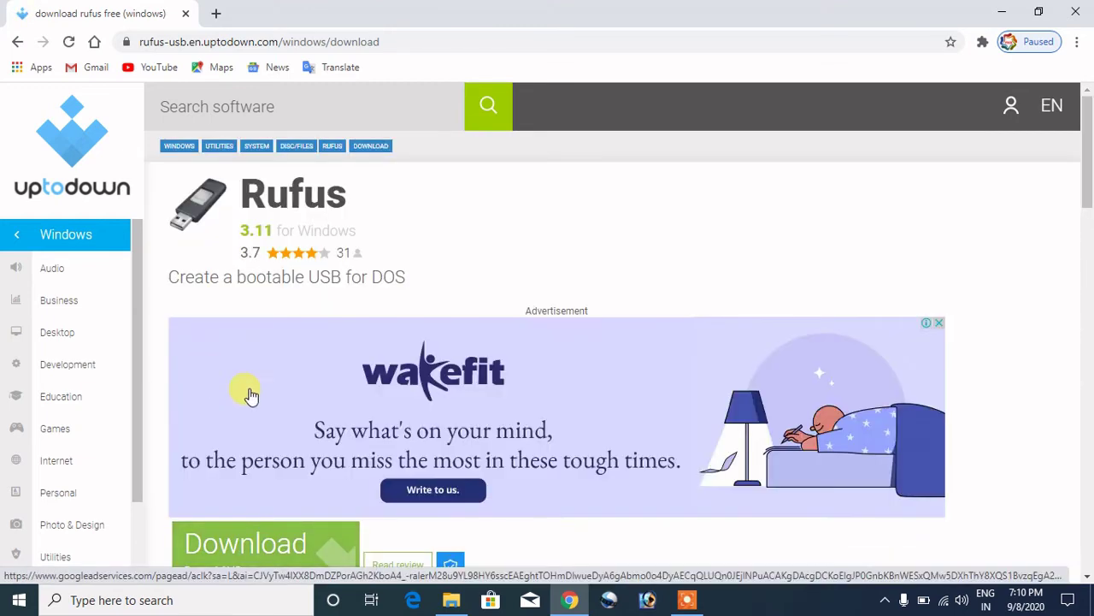
{"action": "scroll", "coordinate": [346, 421], "scroll_direction": "down", "scroll_amount": 1}
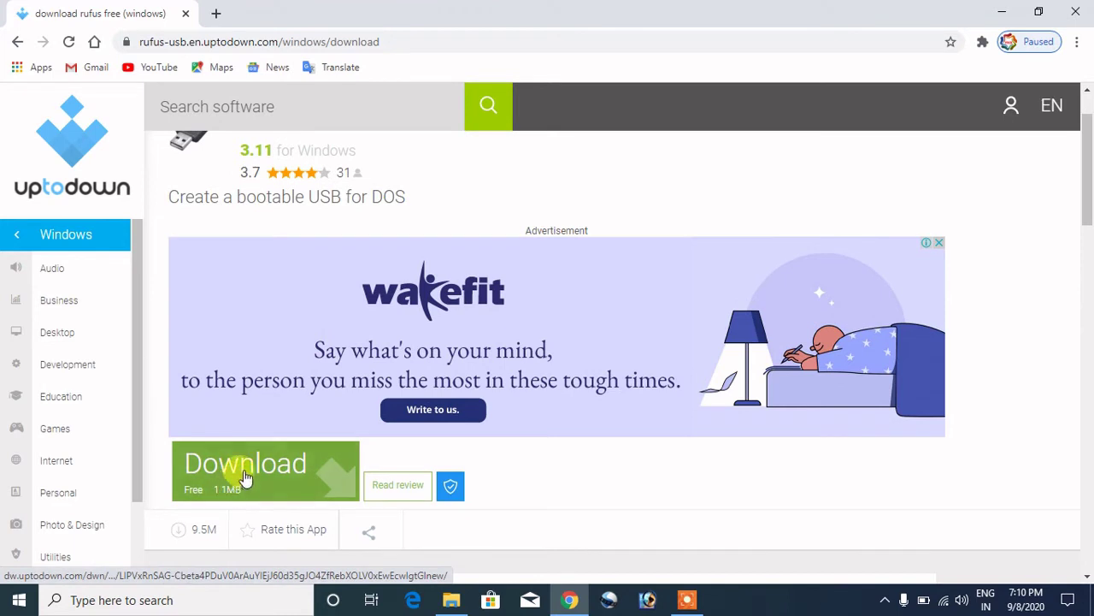
{"action": "left_click", "coordinate": [245, 478]}
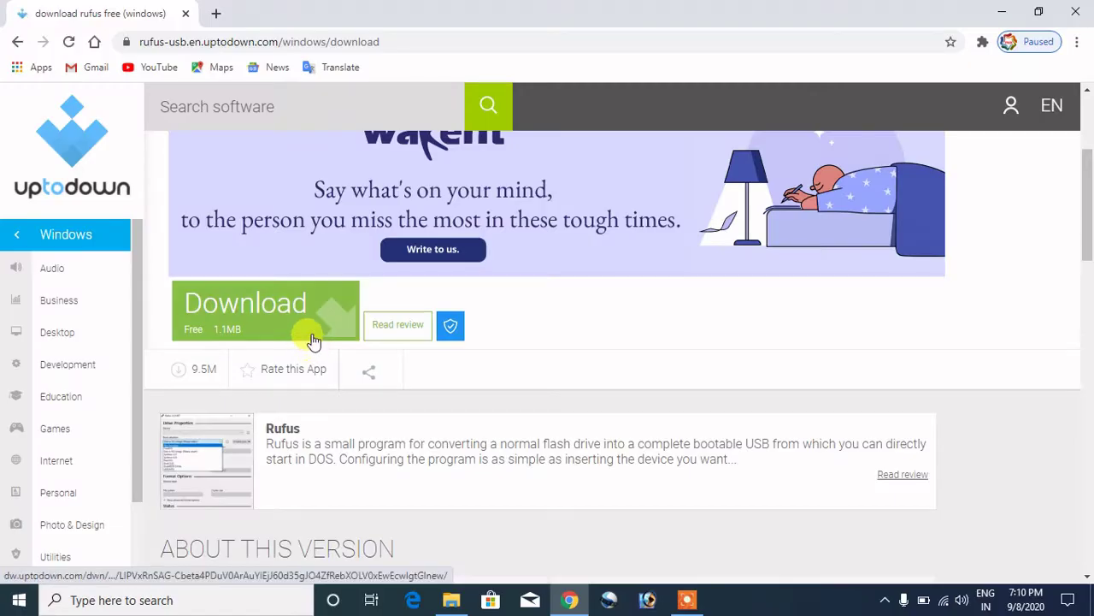
{"action": "left_click", "coordinate": [310, 338]}
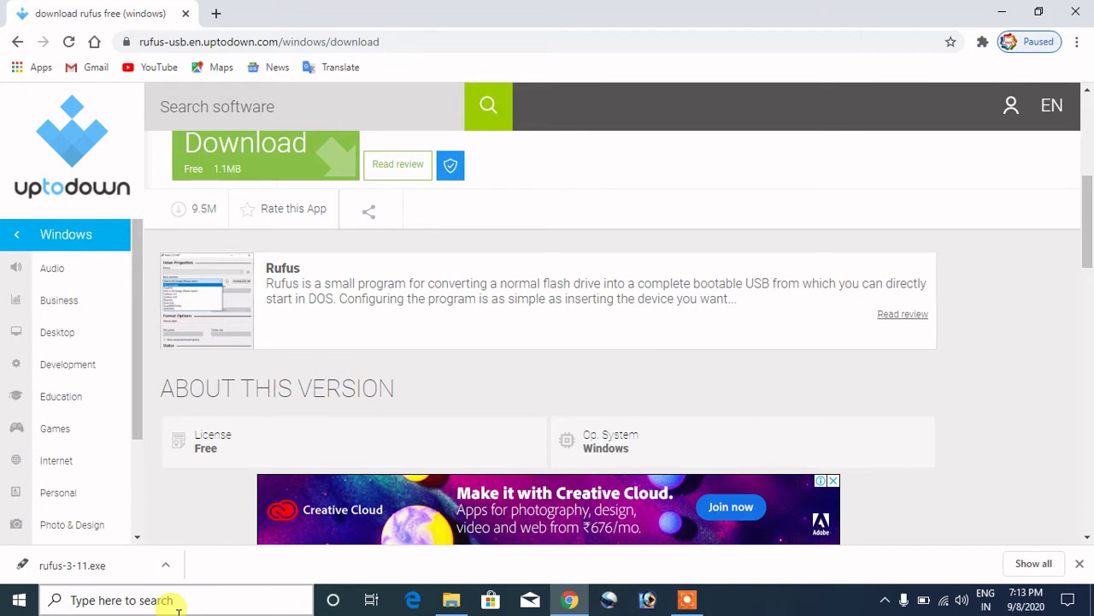
Launch rufus-3-11 from the Downloads folder, allowing online update checks, and leave only its window open on the desktop
{"action": "left_click", "coordinate": [142, 578]}
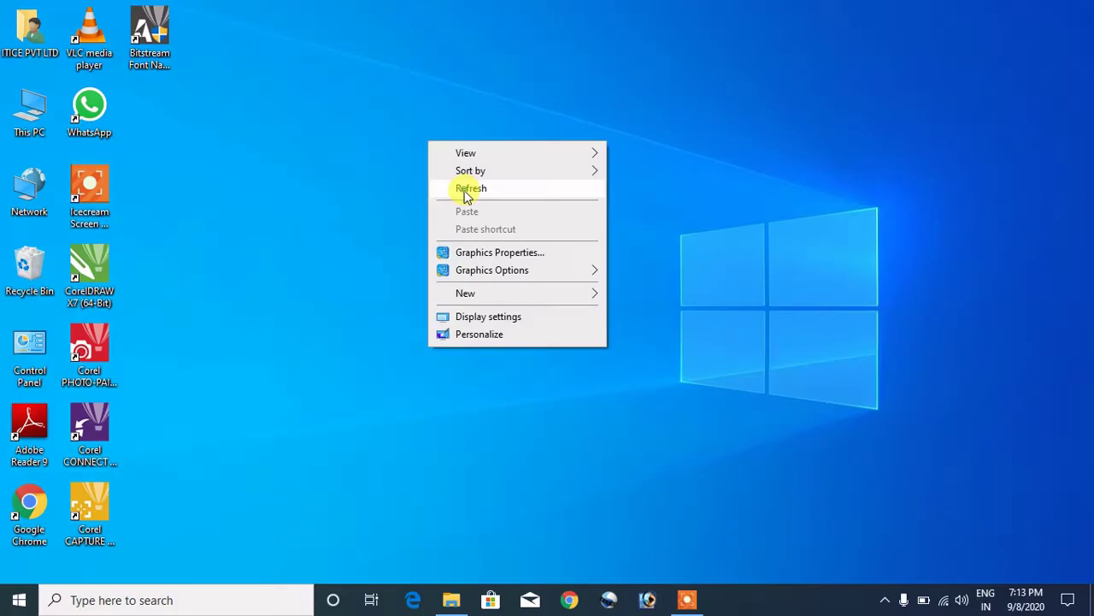
{"action": "left_click", "coordinate": [467, 190]}
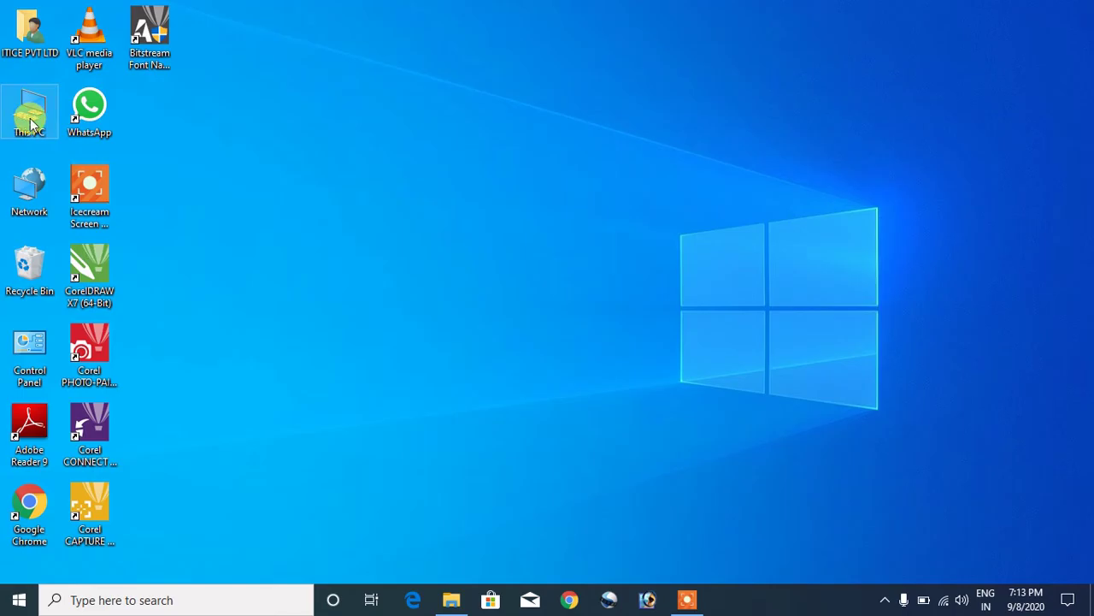
{"action": "double_click", "coordinate": [30, 125]}
{"action": "left_click", "coordinate": [49, 135]}
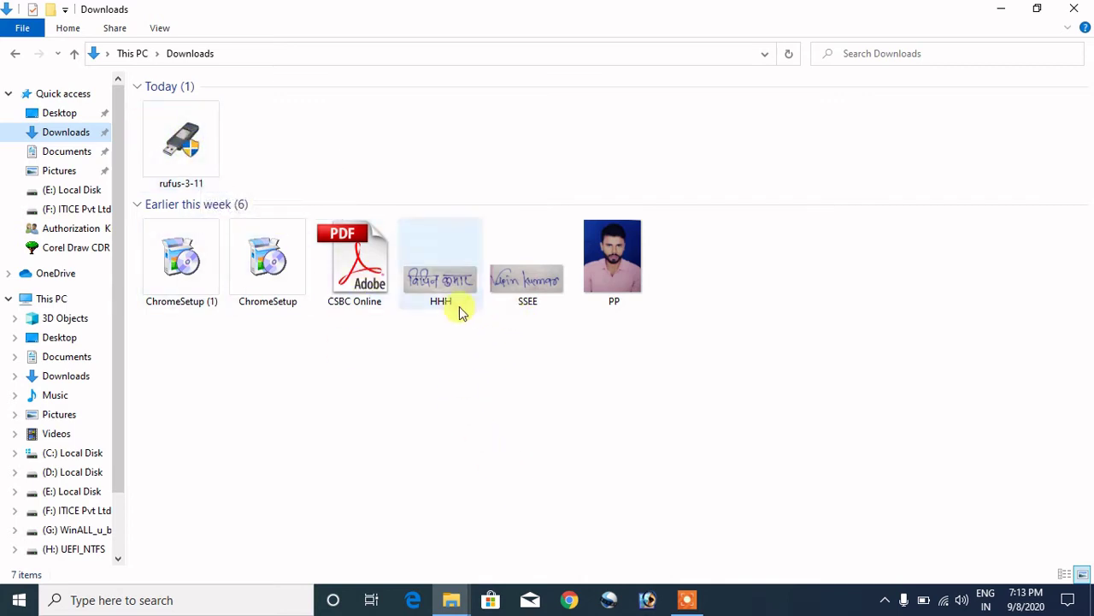
{"action": "double_click", "coordinate": [188, 146]}
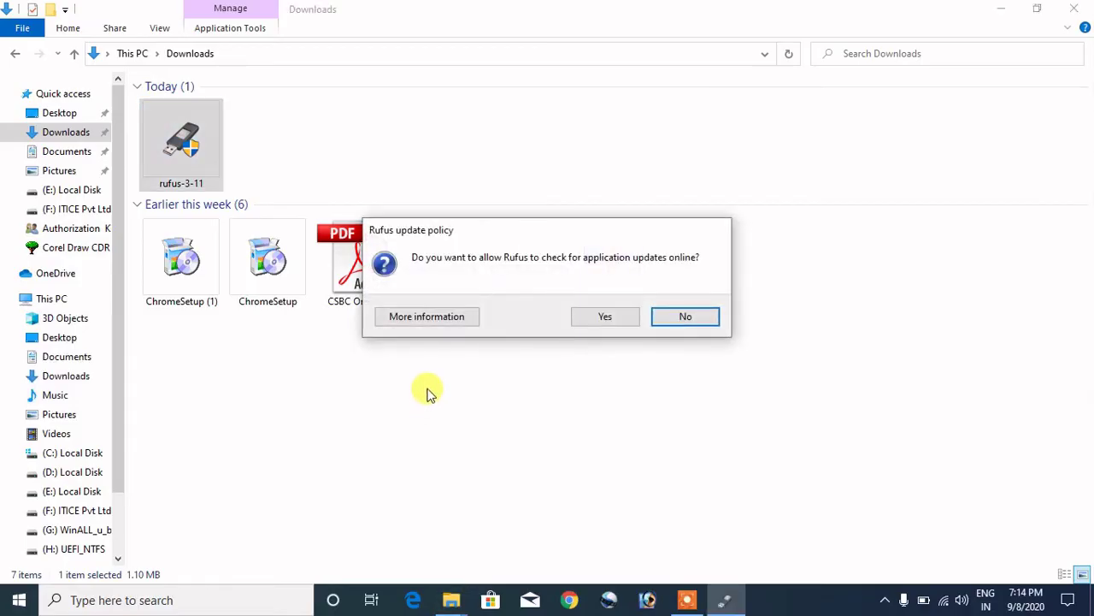
{"action": "left_click", "coordinate": [633, 318]}
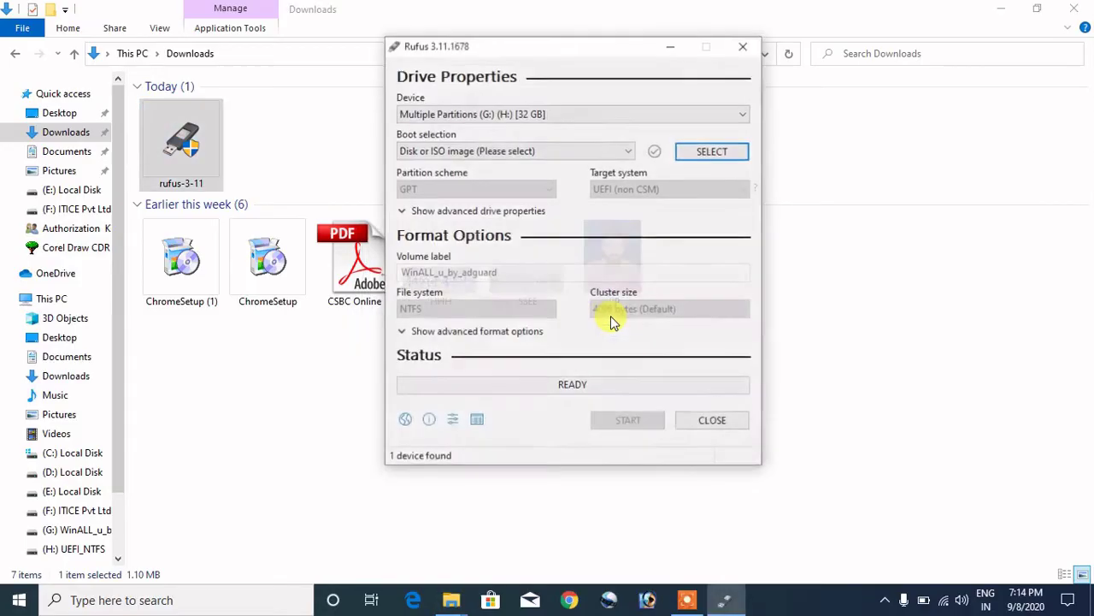
{"action": "left_click", "coordinate": [999, 11]}
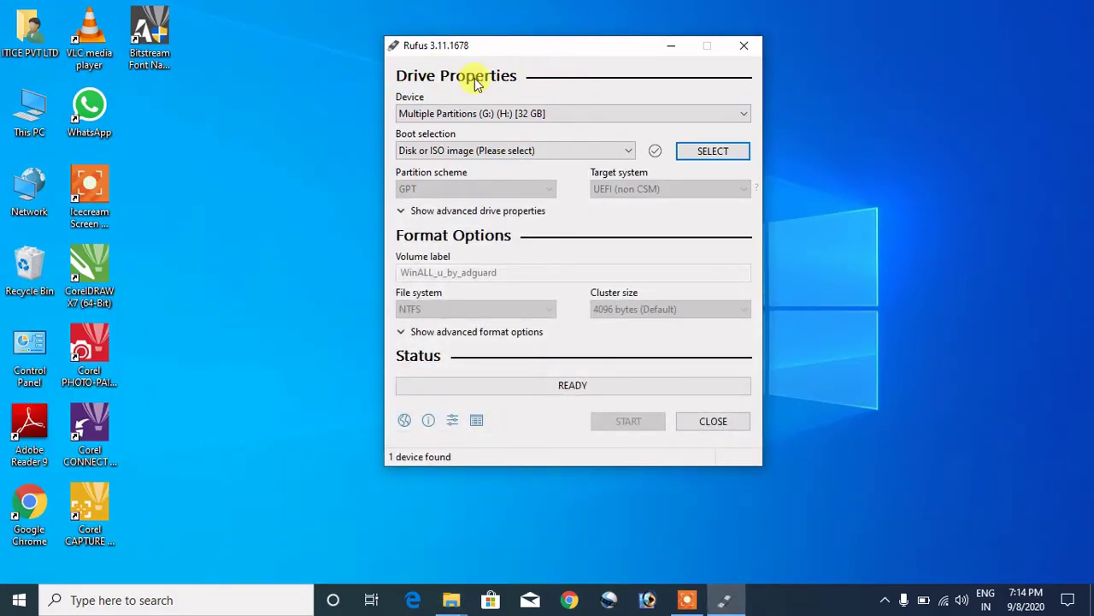
{"action": "left_click_drag", "start_coordinate": [562, 48], "coordinate": [486, 50]}
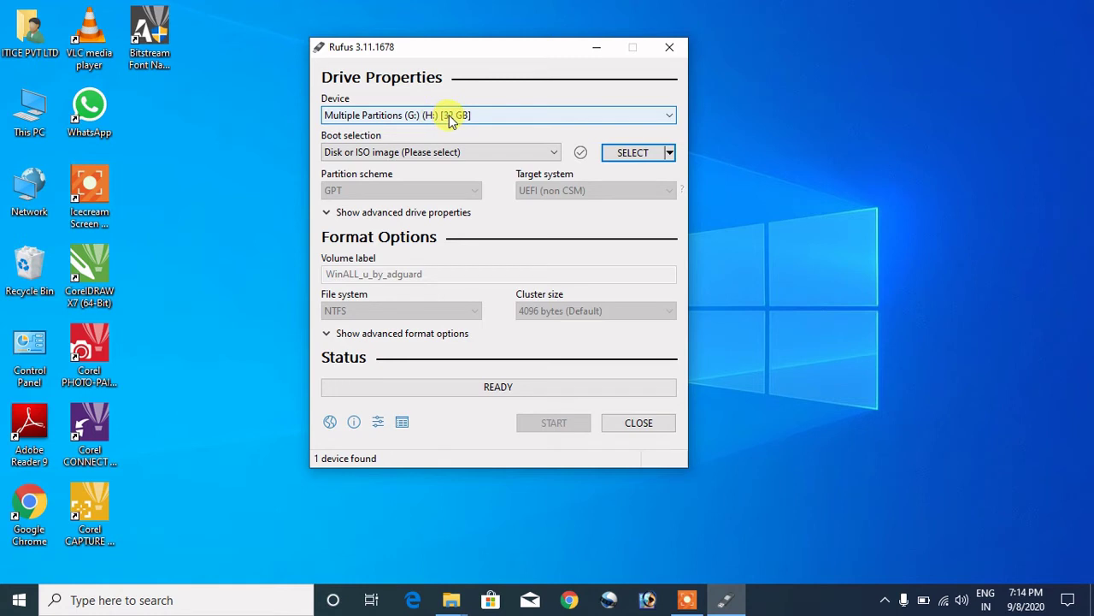
Check the 32 GB Multiple Partitions (G:) (H:) entry in the Rufus device list and view the matching drives in This PC
{"action": "left_click", "coordinate": [450, 120]}
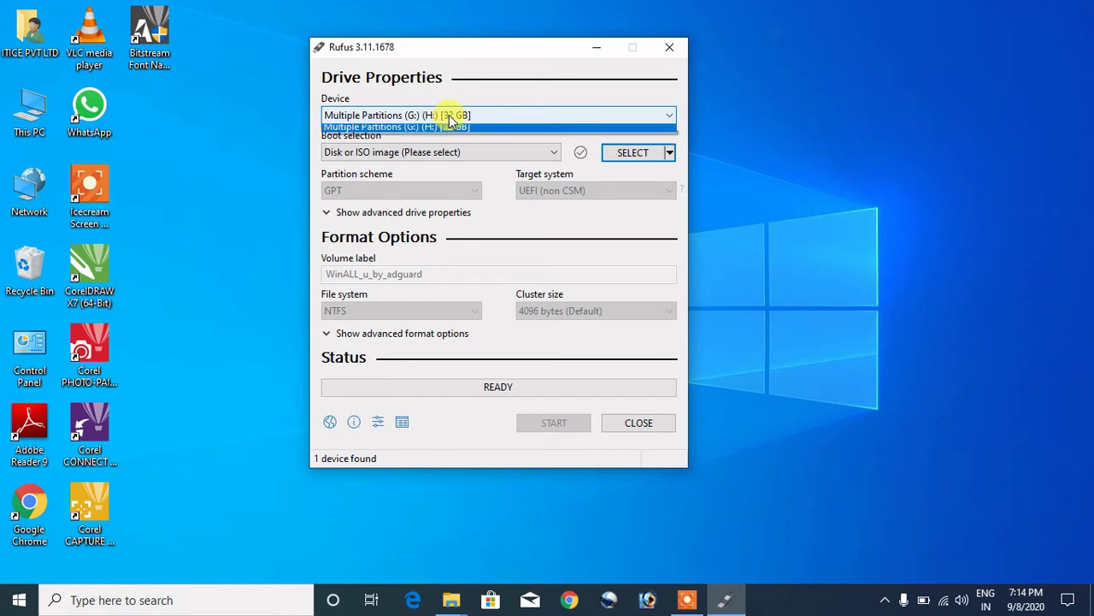
{"action": "left_click", "coordinate": [588, 113]}
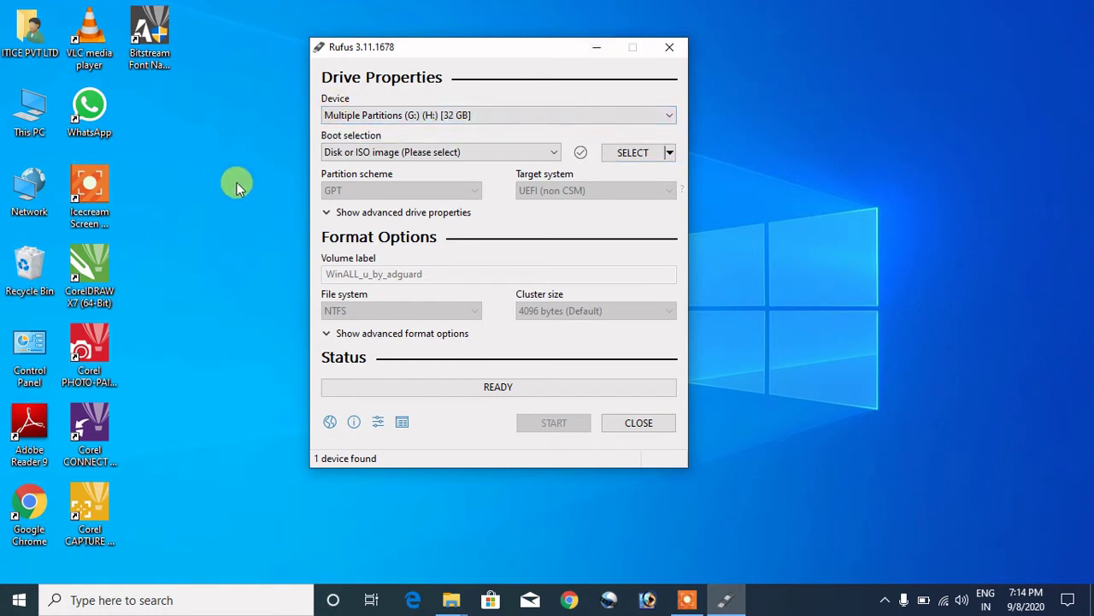
{"action": "double_click", "coordinate": [24, 126]}
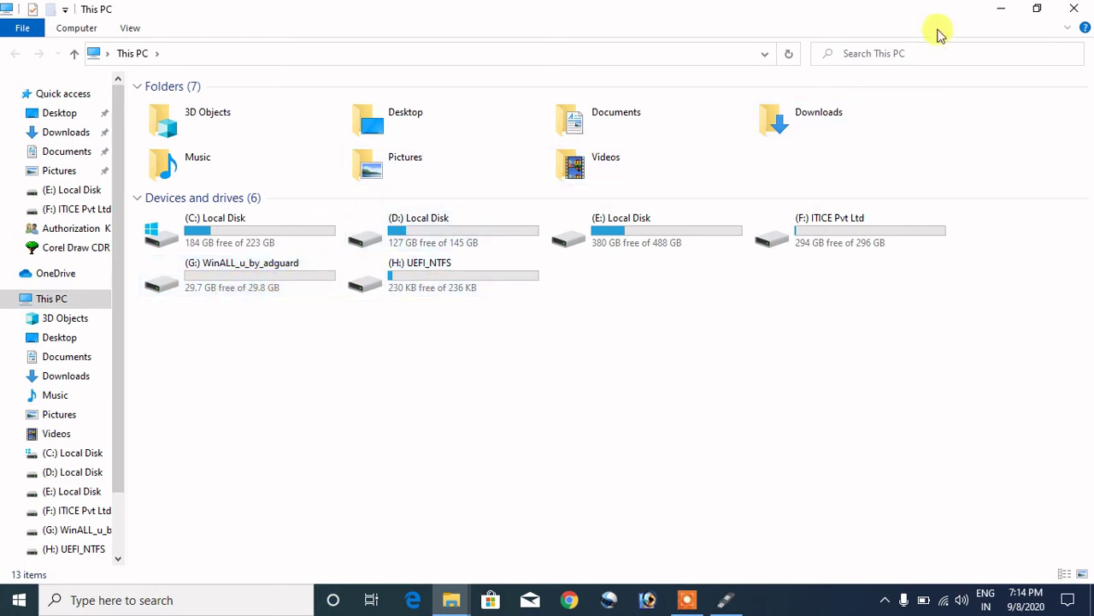
{"action": "left_click", "coordinate": [1069, 13]}
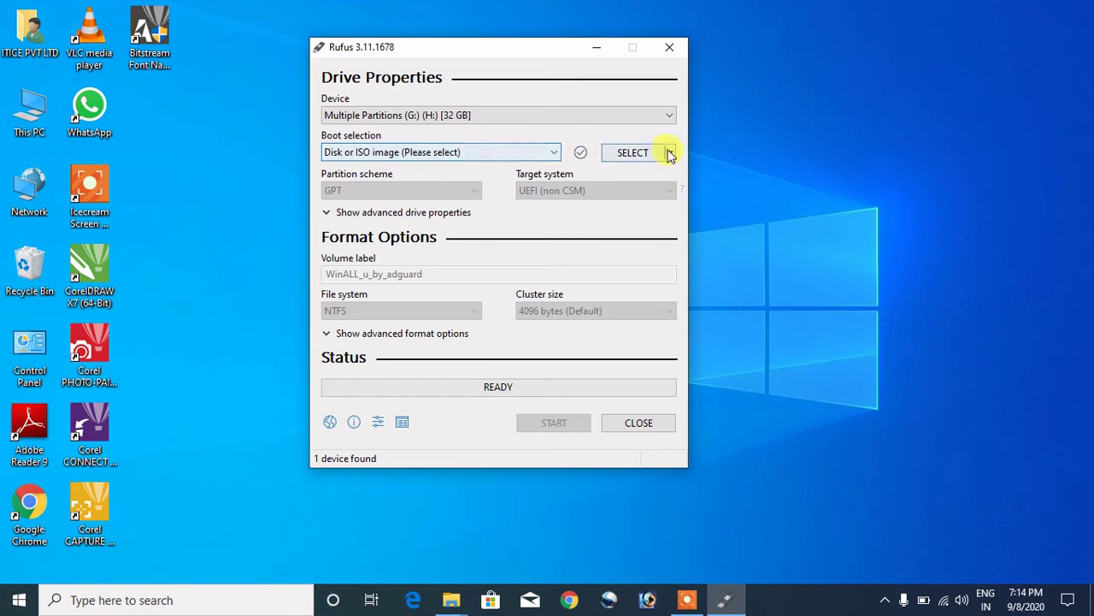
Load _Getintopc.com_W7810X64.ENU.JAN2020 (1).ISO from the SOFTWARE\ISO\Imp Software\win 7 8 10 folder on drive E: as the boot image
{"action": "left_click", "coordinate": [635, 158]}
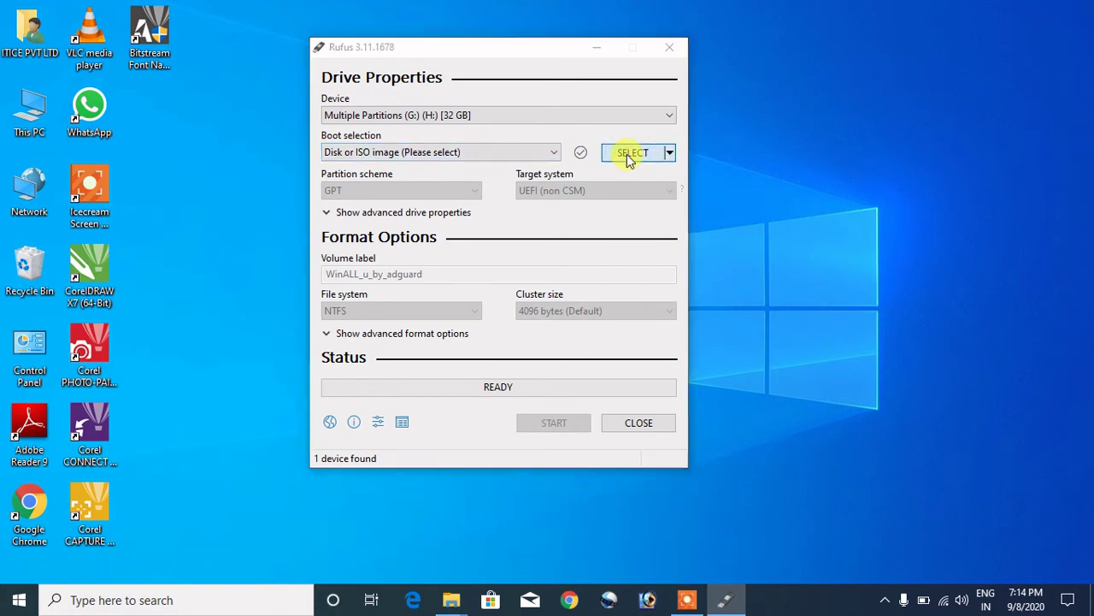
{"action": "scroll", "coordinate": [384, 349], "scroll_direction": "down", "scroll_amount": 1}
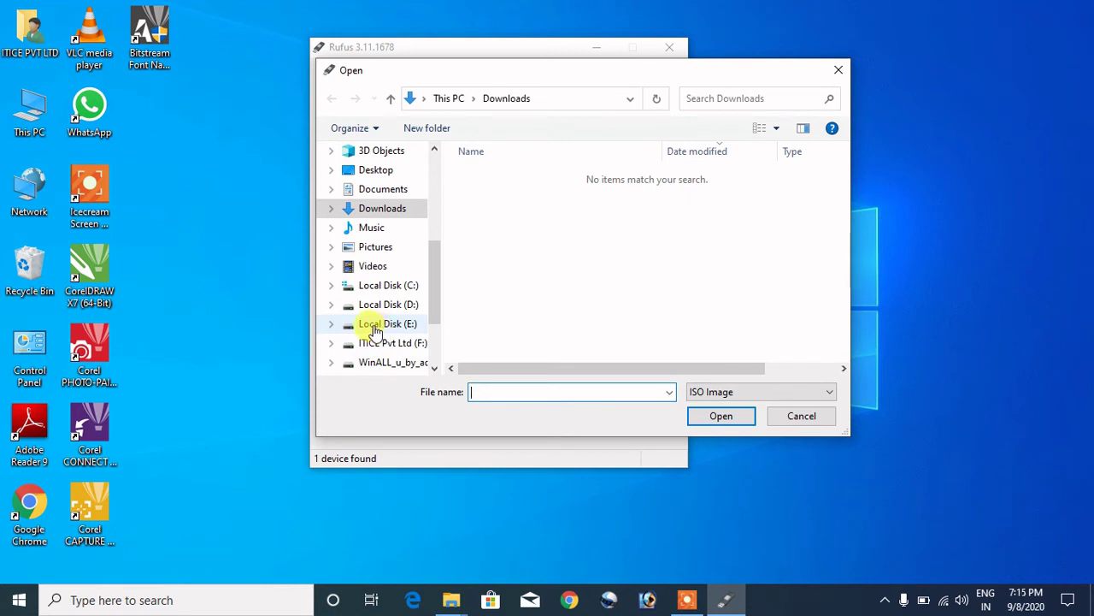
{"action": "left_click", "coordinate": [374, 329]}
{"action": "left_click", "coordinate": [477, 210]}
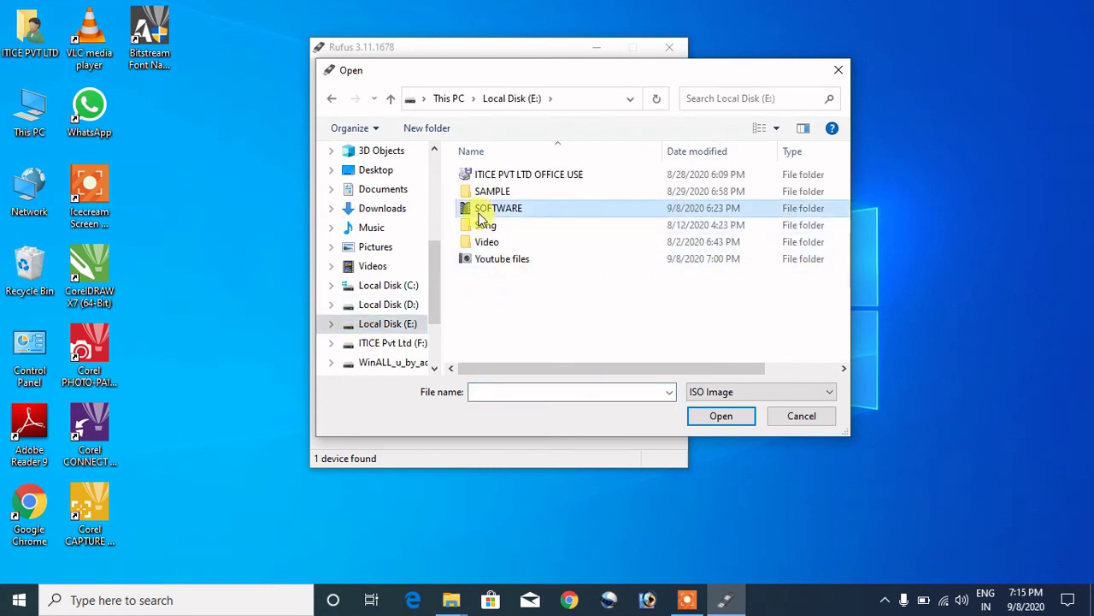
{"action": "double_click", "coordinate": [479, 214]}
{"action": "scroll", "coordinate": [503, 257], "scroll_direction": "down", "scroll_amount": 2}
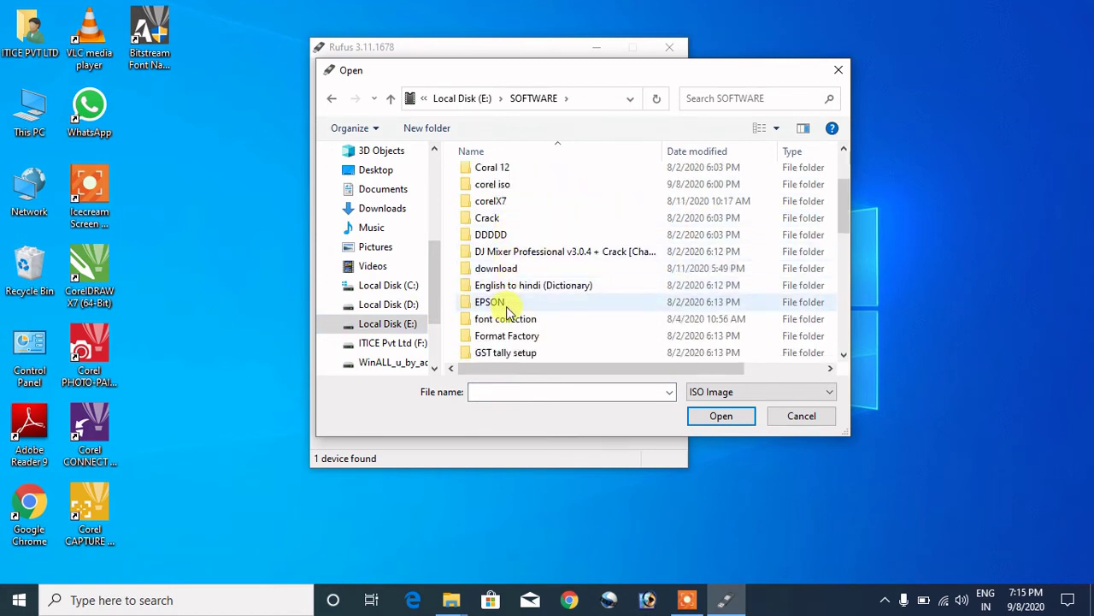
{"action": "scroll", "coordinate": [505, 309], "scroll_direction": "down", "scroll_amount": 4}
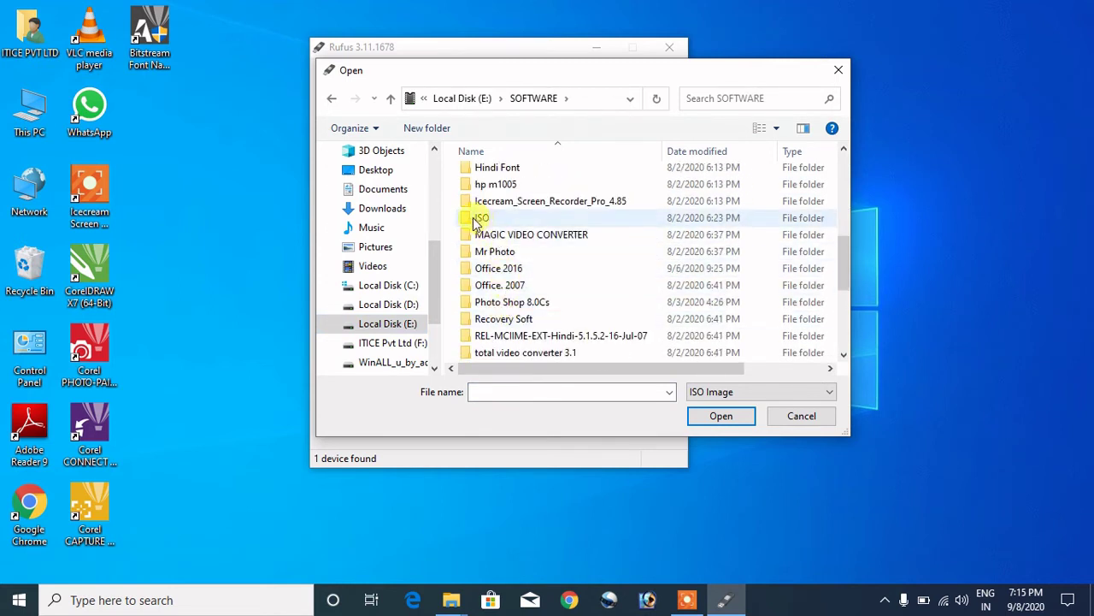
{"action": "double_click", "coordinate": [479, 218]}
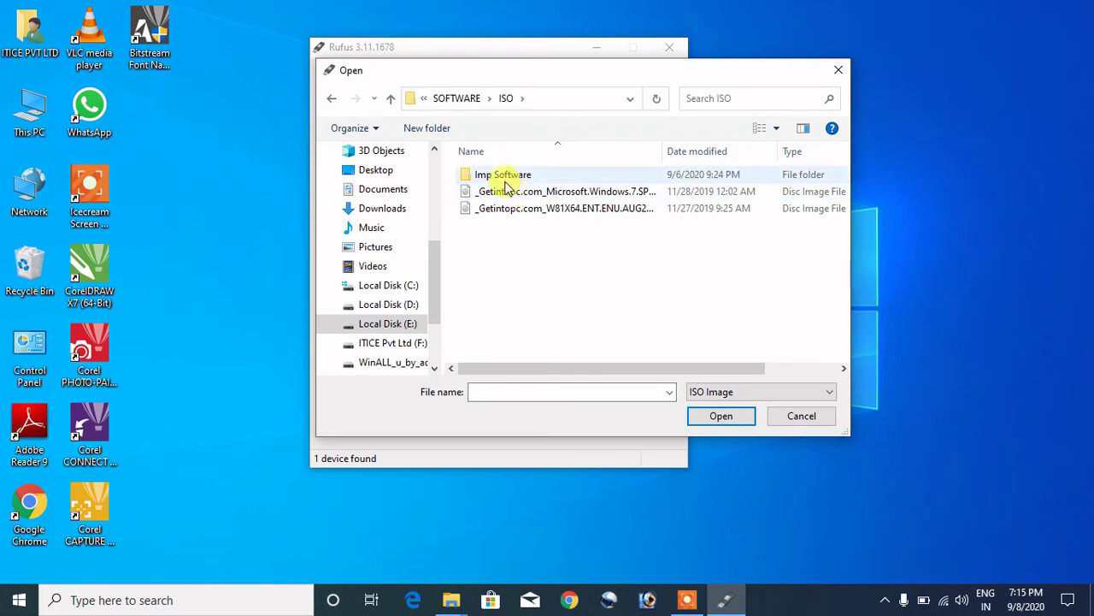
{"action": "double_click", "coordinate": [493, 175]}
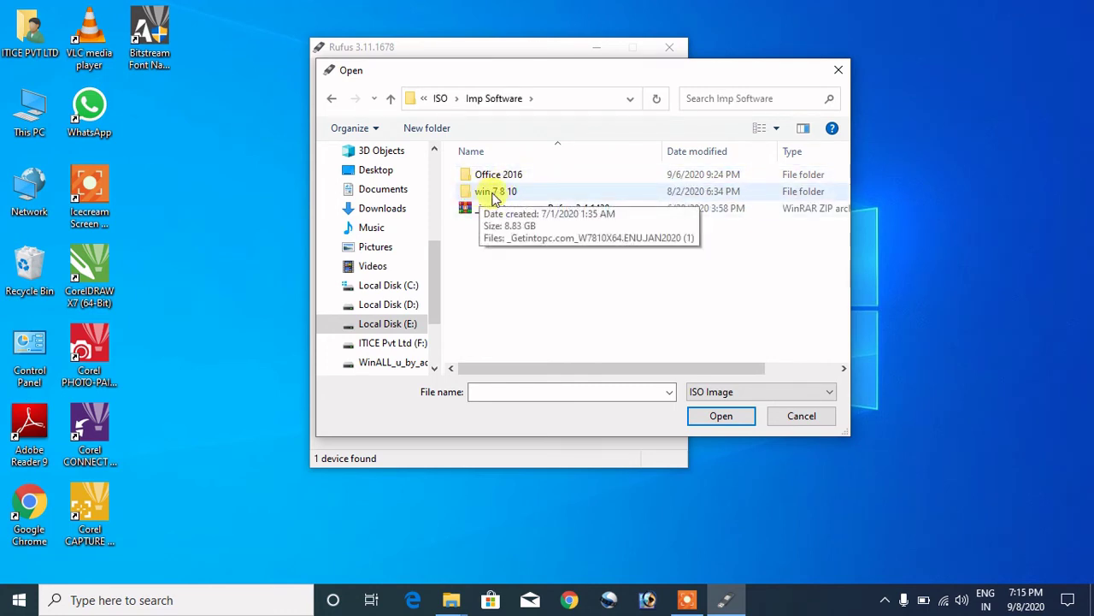
{"action": "double_click", "coordinate": [498, 193]}
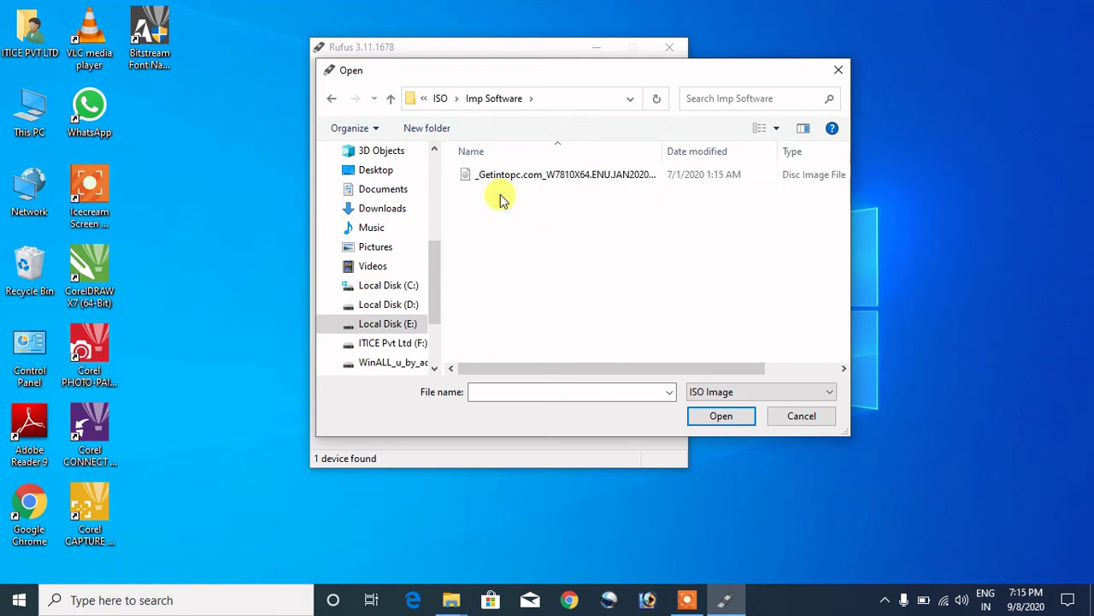
{"action": "left_click", "coordinate": [496, 180]}
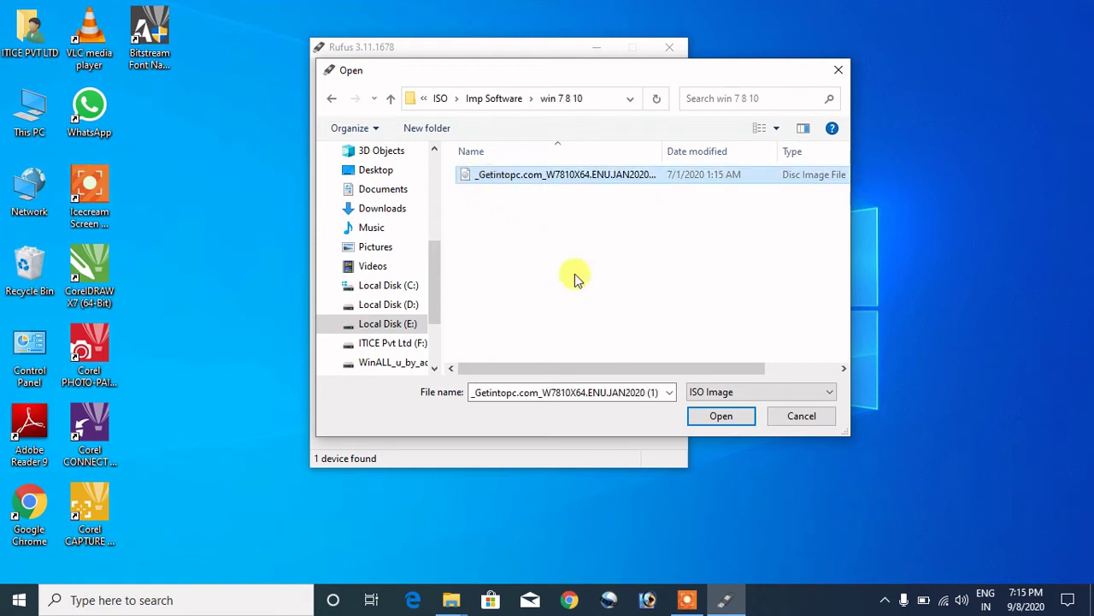
{"action": "left_click", "coordinate": [706, 415]}
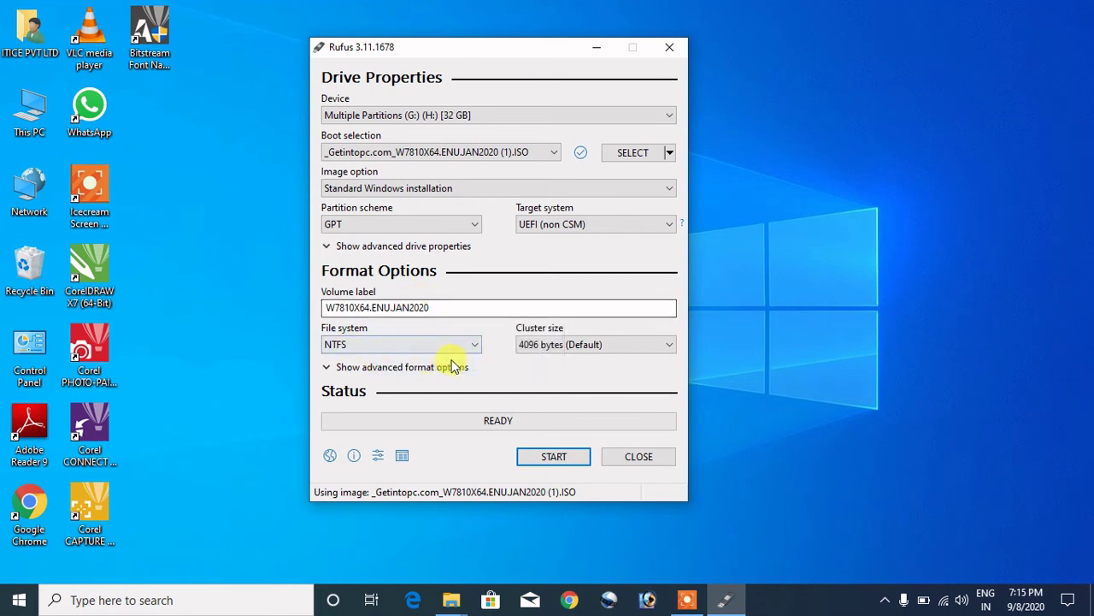
Write the ISO to the 32 GB USB drive, accepting the data erasure, then dismiss the Secure Boot notice and close Rufus
{"action": "left_click", "coordinate": [546, 458]}
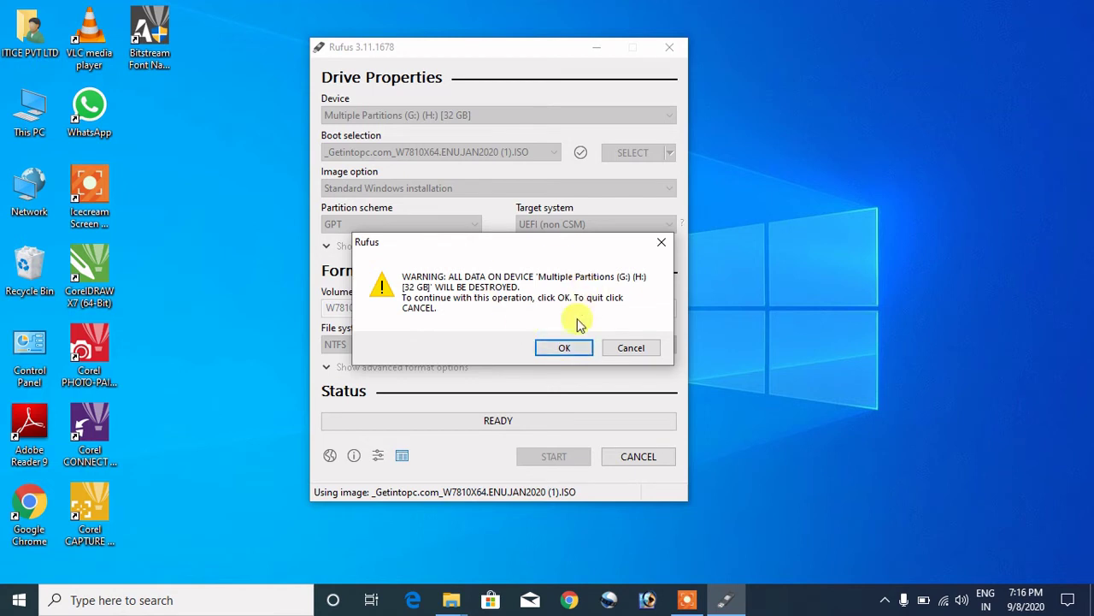
{"action": "left_click", "coordinate": [563, 349]}
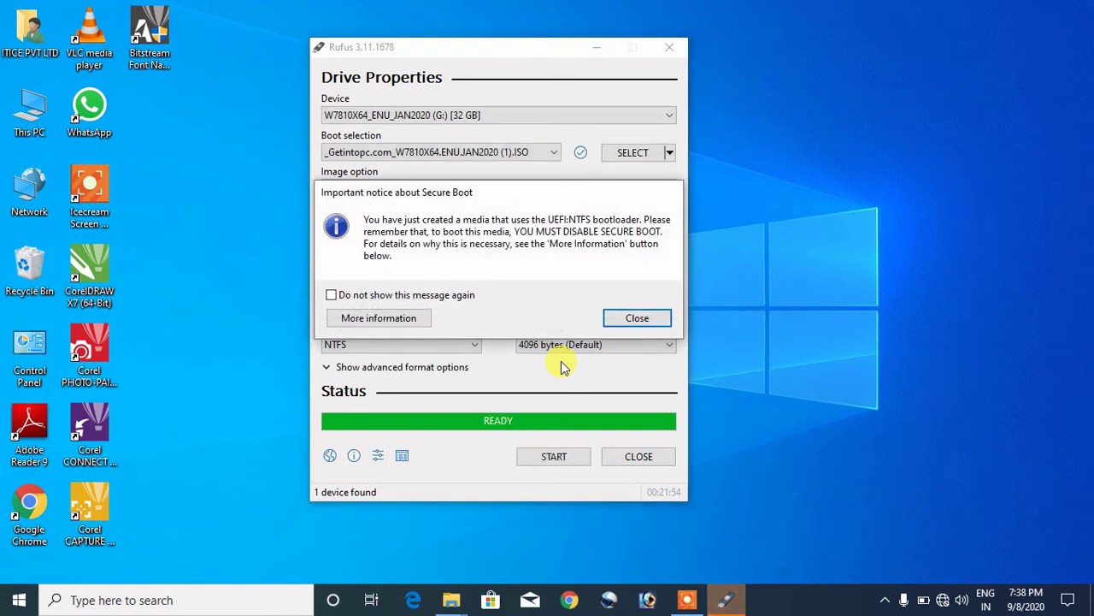
{"action": "left_click", "coordinate": [650, 320]}
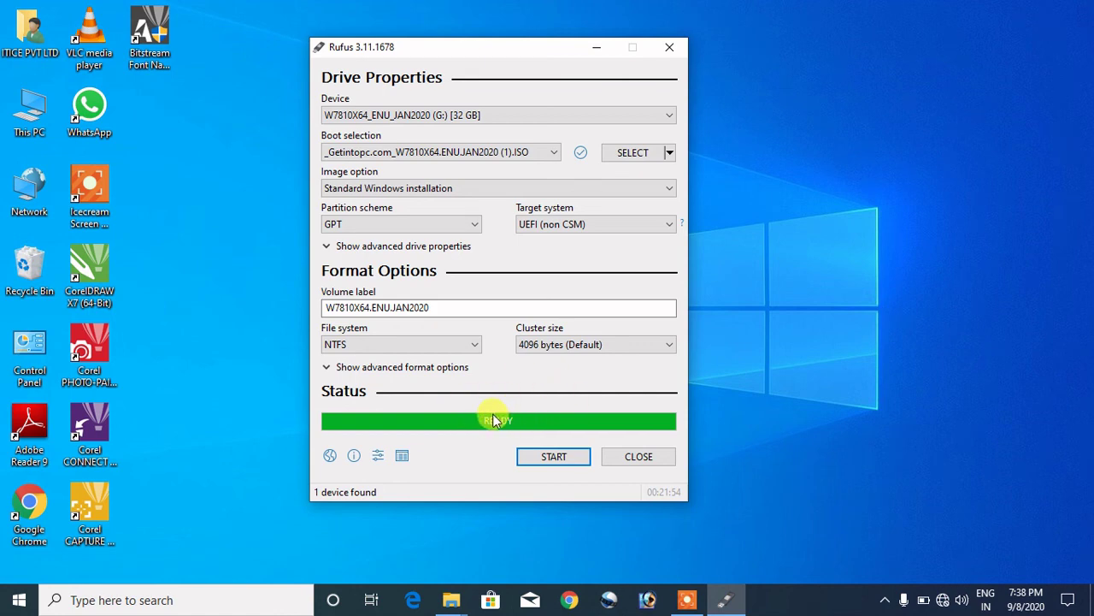
{"action": "left_click", "coordinate": [638, 458]}
{"action": "right_click", "coordinate": [542, 142]}
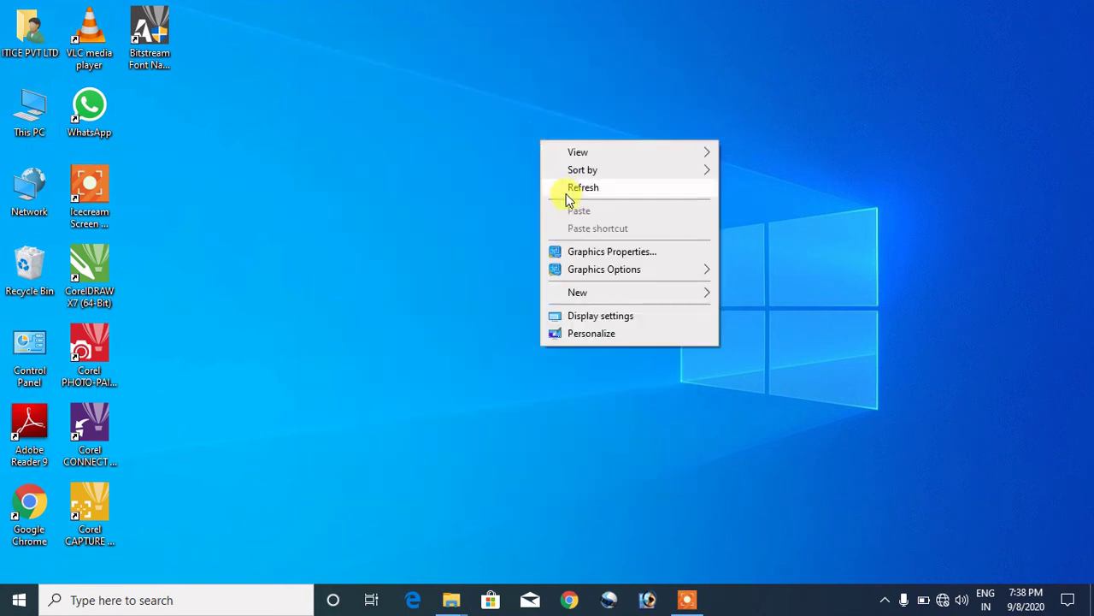
{"action": "left_click", "coordinate": [566, 190]}
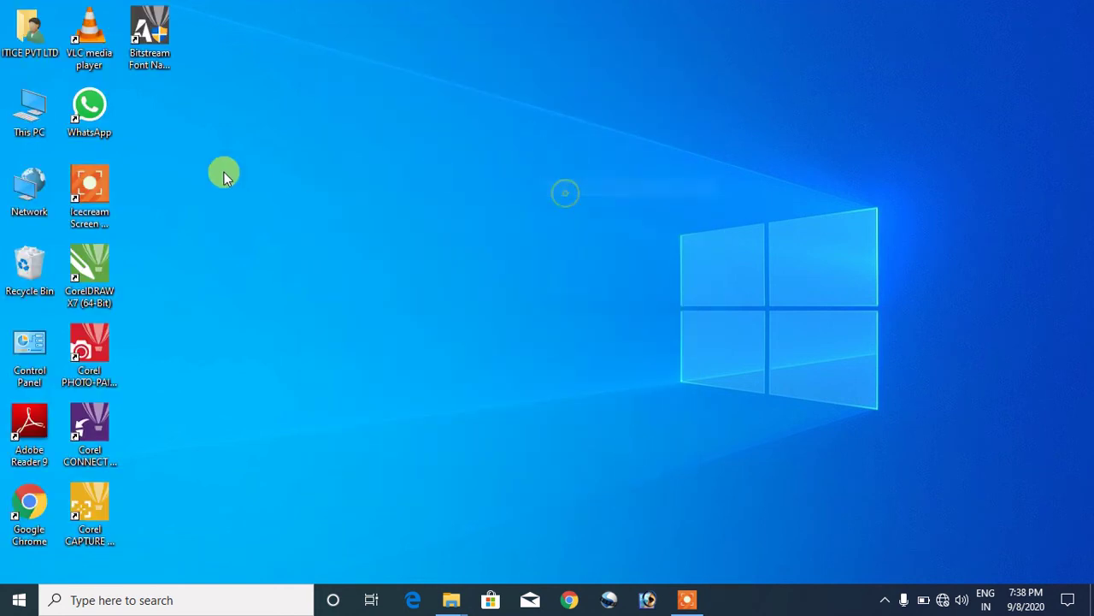
Check the USB partitions in This PC, eject the (G:) W7810X64_ENU_JAN2020 drive and close the window
{"action": "double_click", "coordinate": [42, 122]}
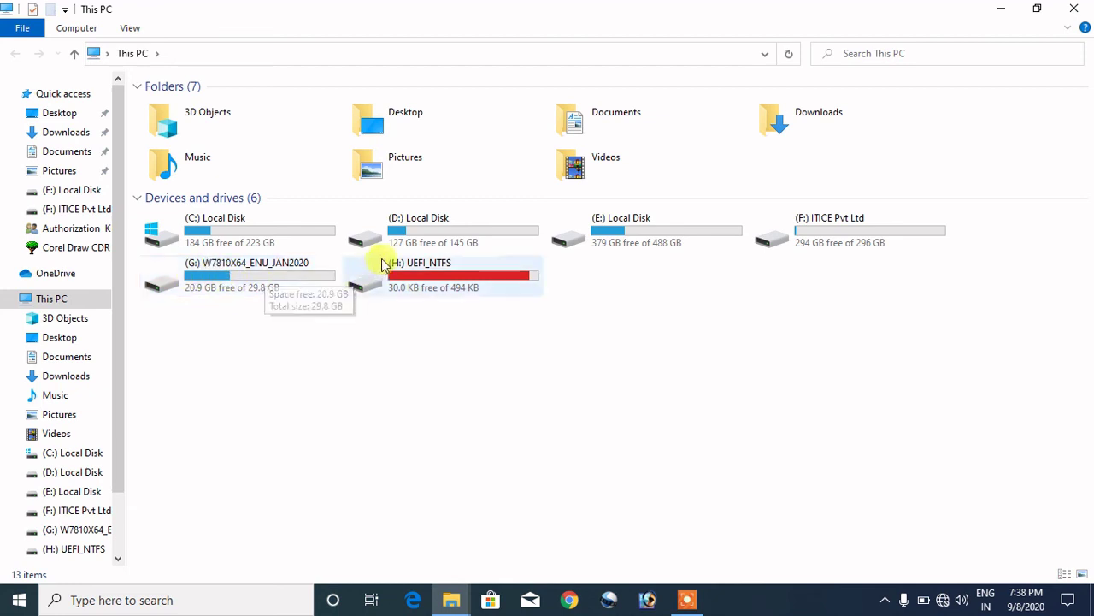
{"action": "mouse_move", "coordinate": [396, 271]}
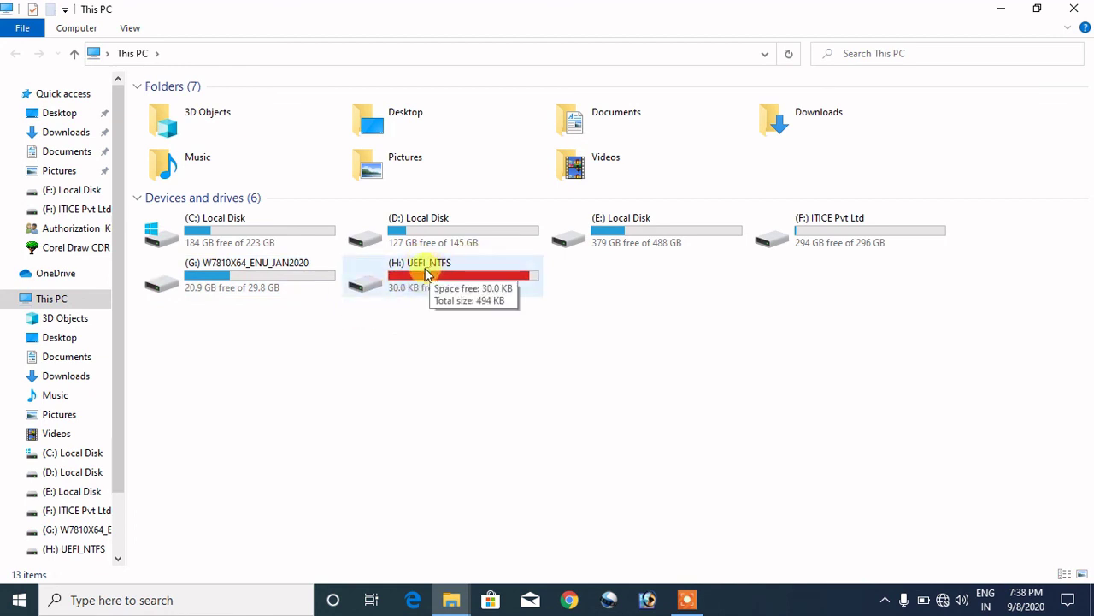
{"action": "mouse_move", "coordinate": [236, 289]}
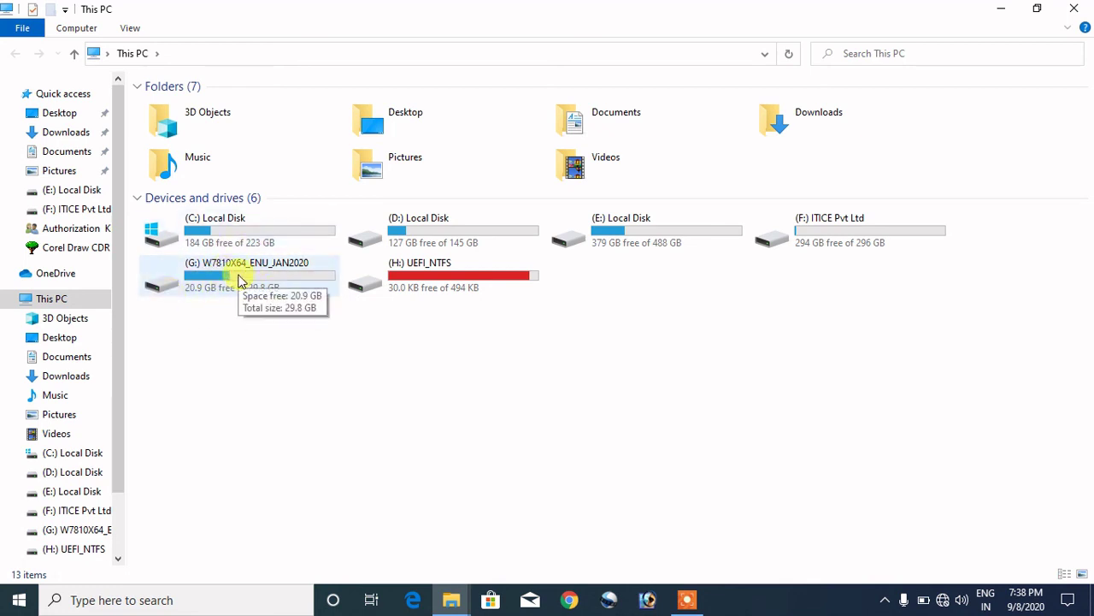
{"action": "right_click", "coordinate": [242, 284]}
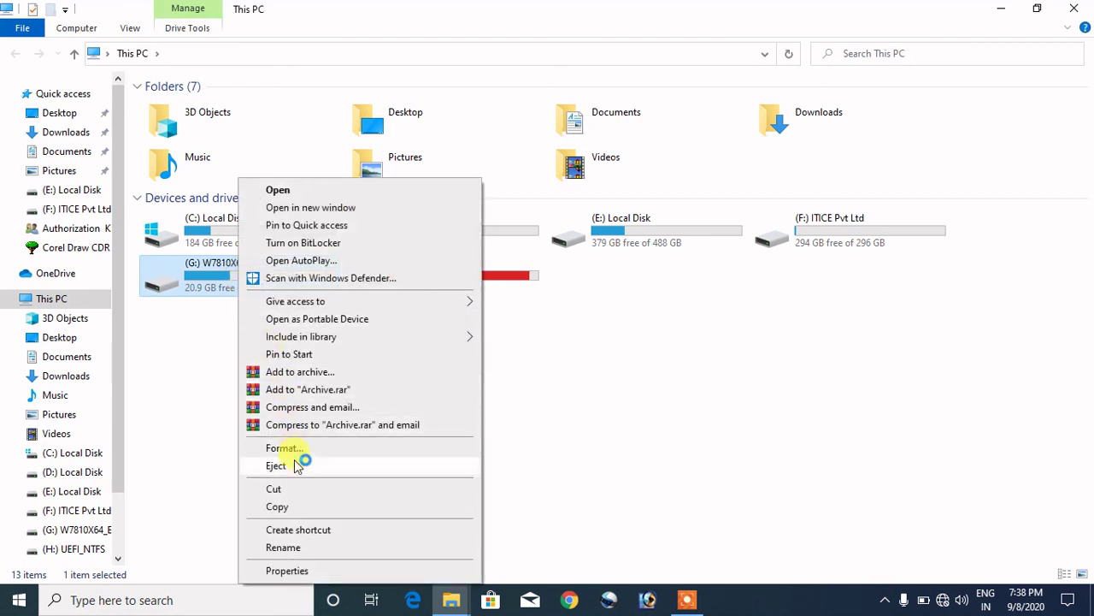
{"action": "left_click", "coordinate": [292, 465]}
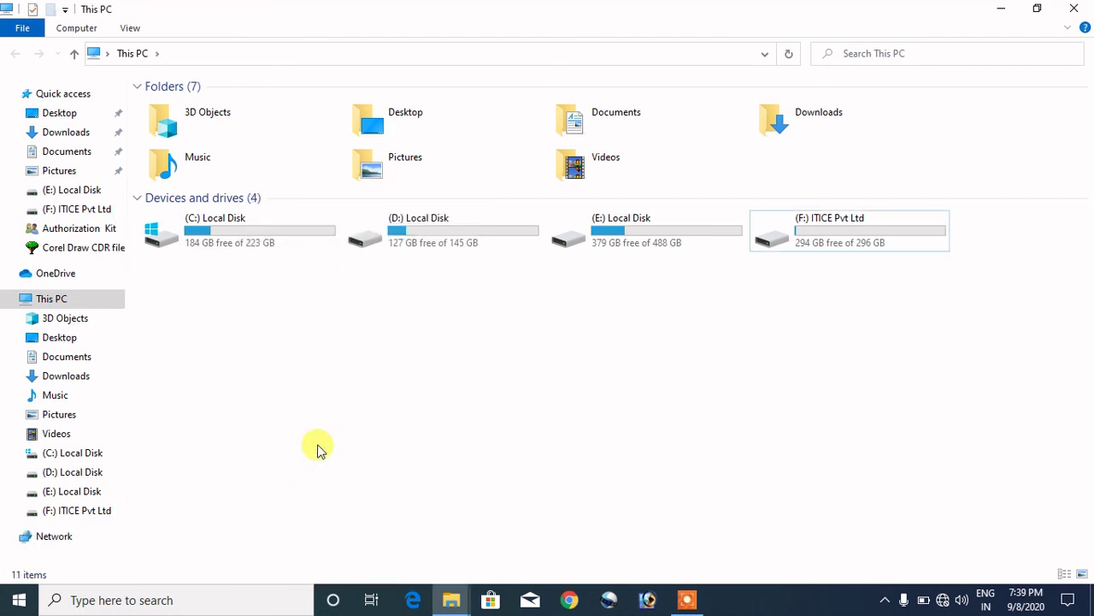
{"action": "left_click", "coordinate": [1072, 12]}
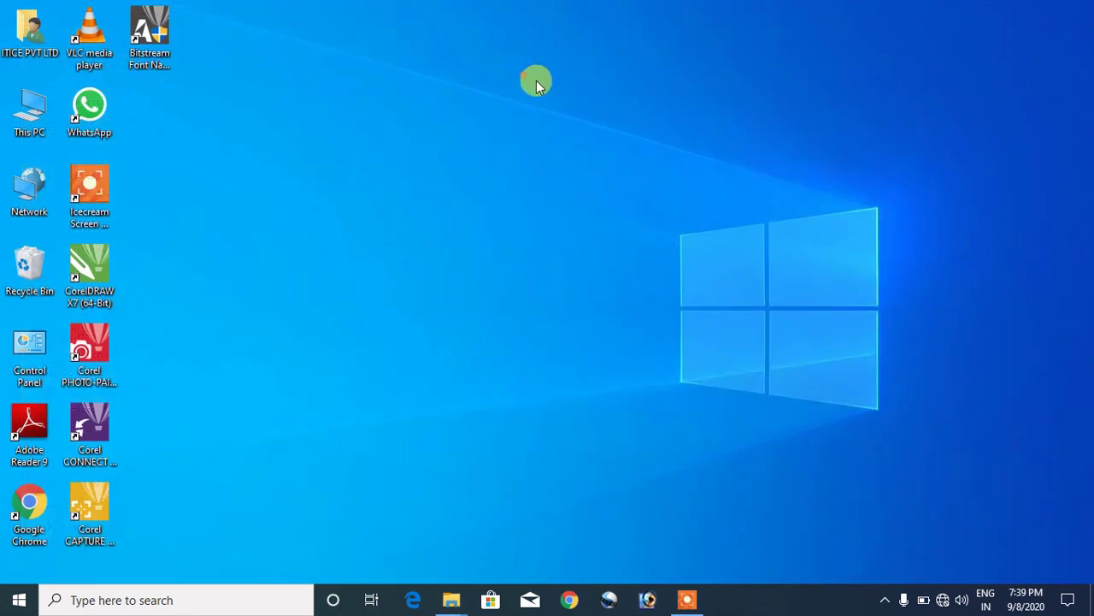
{"action": "right_click", "coordinate": [535, 81]}
{"action": "left_click", "coordinate": [562, 126]}
{"action": "right_click", "coordinate": [558, 120]}
{"action": "left_click", "coordinate": [579, 166]}
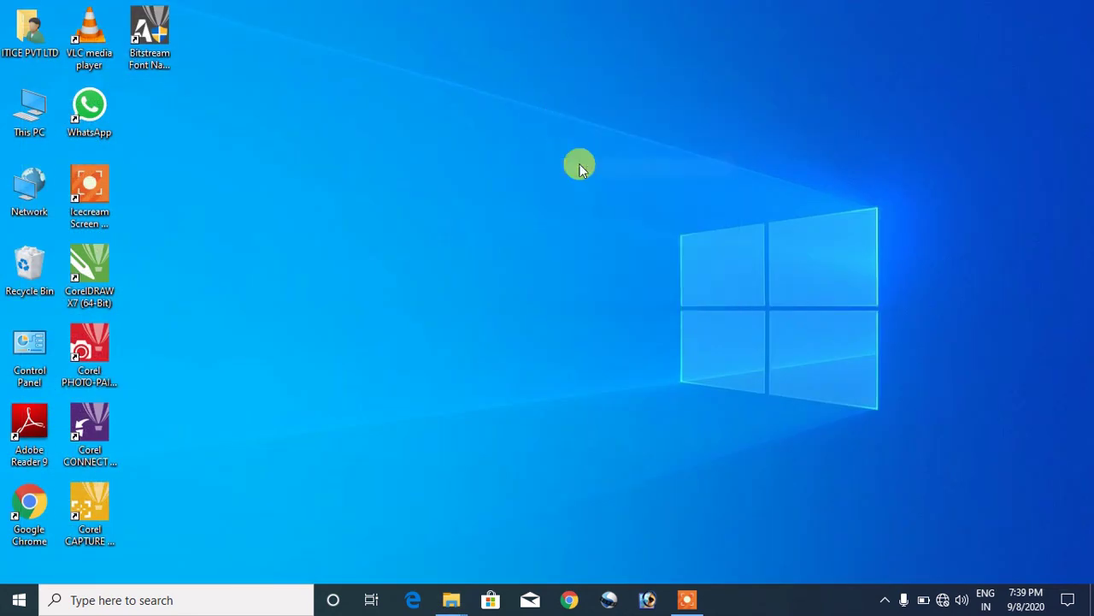